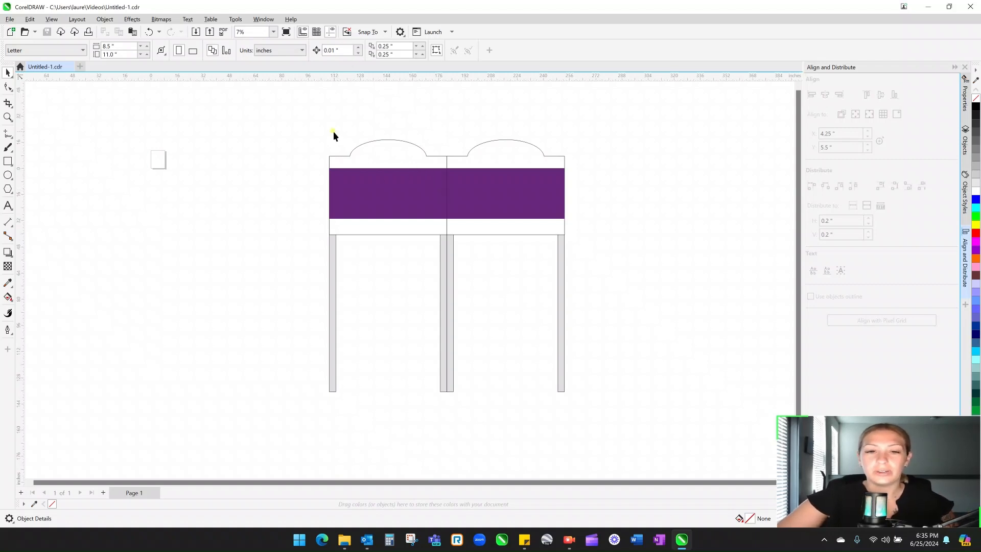
- Marquee-select the left panel of the stand as a group of 4 objects
{"action": "left_click_drag", "start_coordinate": [305, 121], "coordinate": [455, 248]}
{"action": "left_click", "coordinate": [397, 164]}
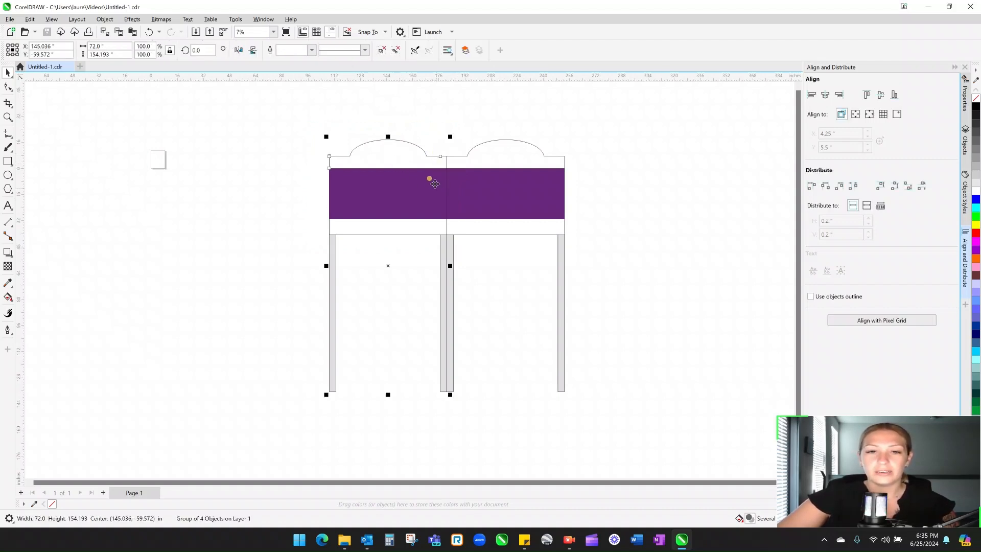
{"action": "left_click_drag", "start_coordinate": [297, 120], "coordinate": [445, 425]}
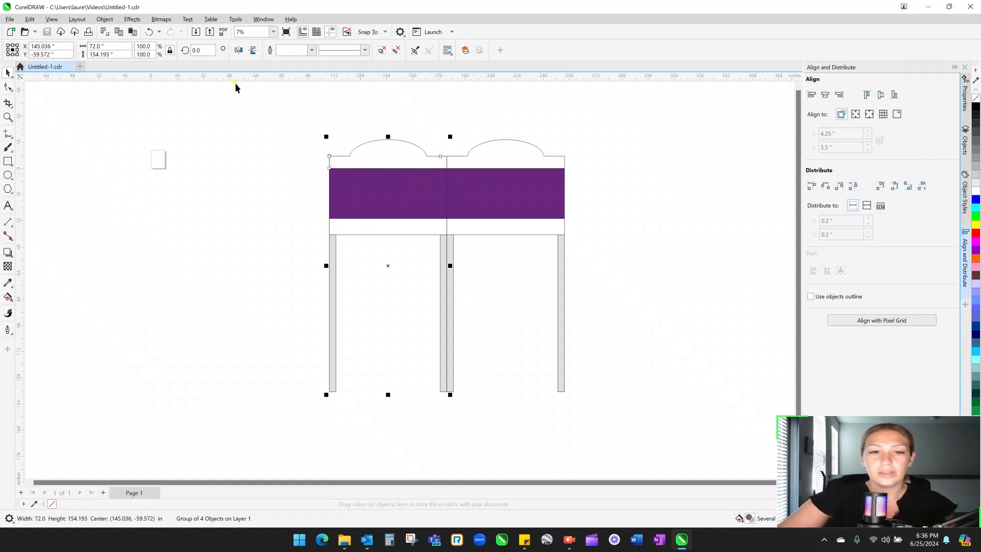
{"action": "left_click", "coordinate": [105, 20]}
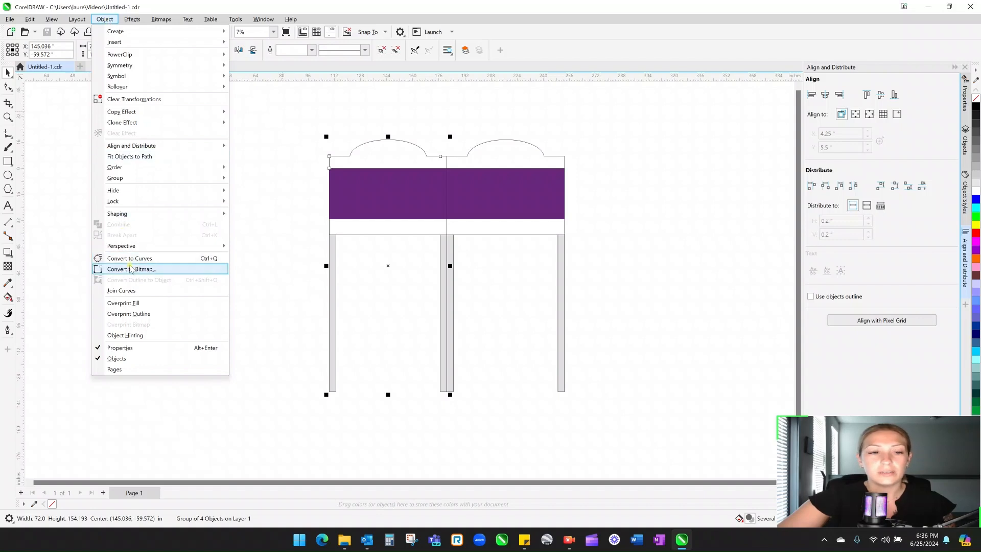
- Add a perspective to the left half and pull its bottom-left node up the left leg
{"action": "mouse_move", "coordinate": [134, 249]}
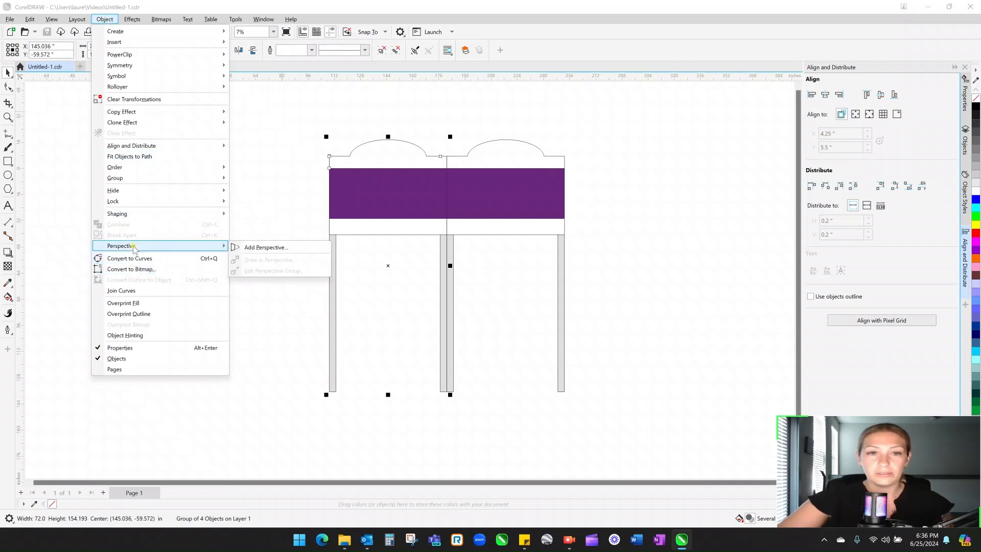
{"action": "left_click", "coordinate": [280, 248]}
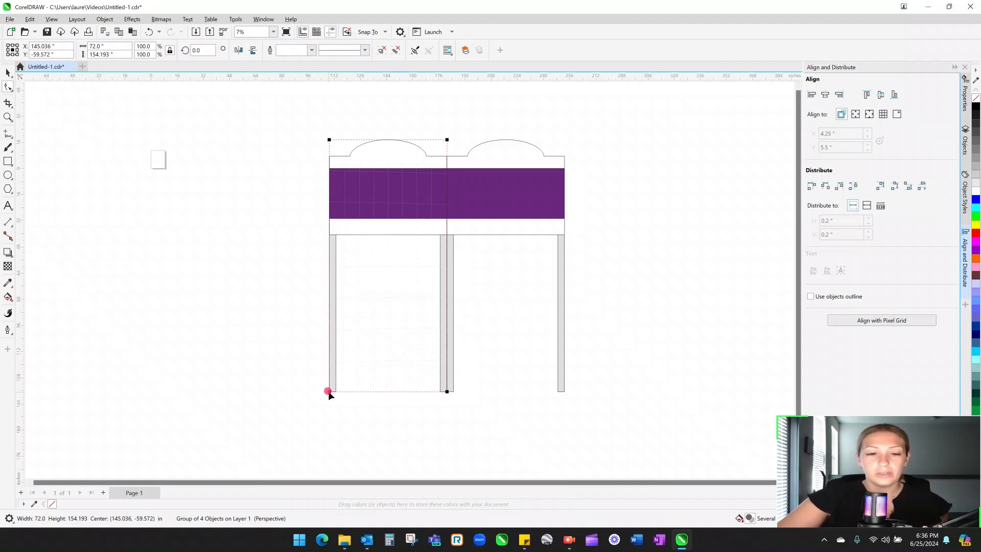
{"action": "left_click_drag", "start_coordinate": [330, 393], "coordinate": [330, 360]}
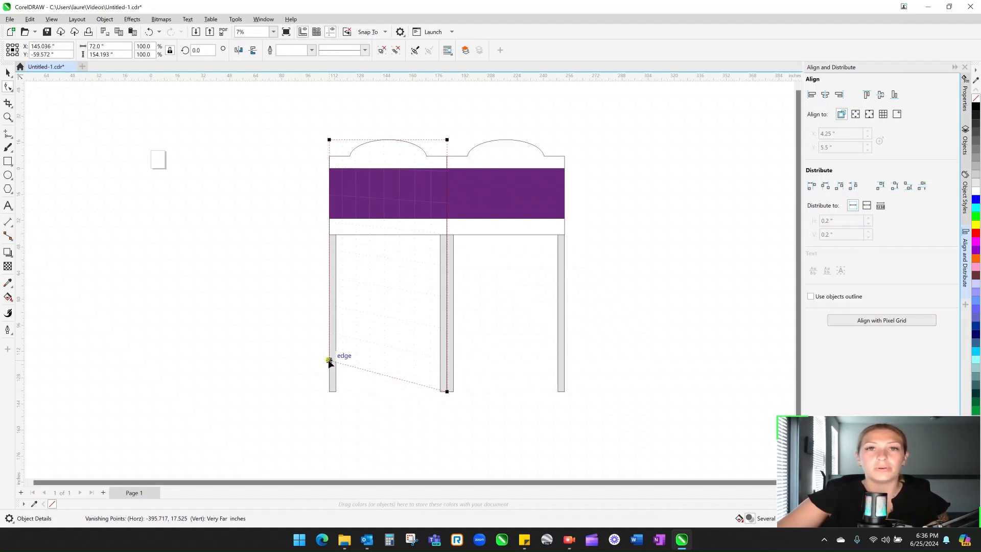
{"action": "mouse_move", "coordinate": [330, 360]}
{"action": "left_mouse_down"}
{"action": "mouse_move", "coordinate": [308, 360]}
{"action": "mouse_move", "coordinate": [329, 357]}
{"action": "left_mouse_up"}
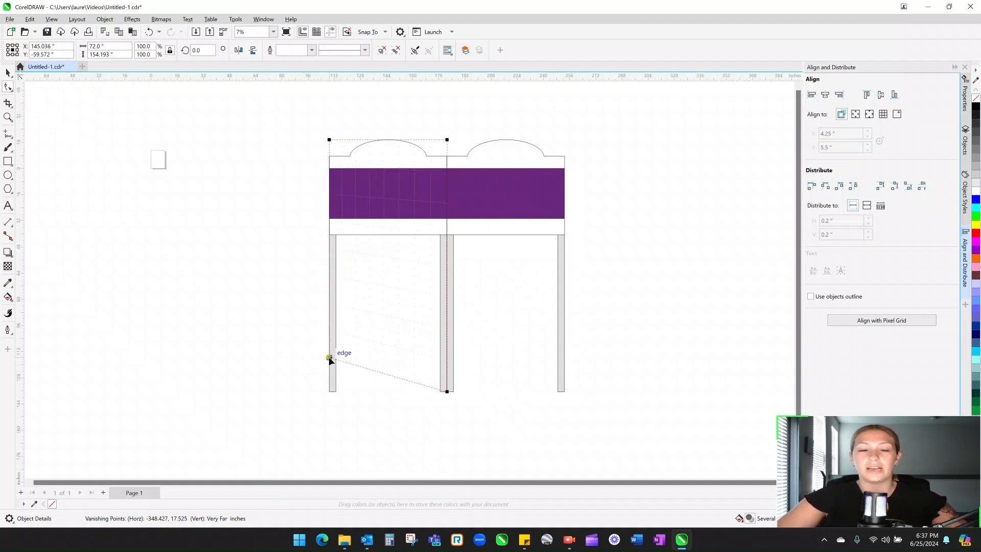
{"action": "left_click_drag", "start_coordinate": [329, 356], "coordinate": [330, 356]}
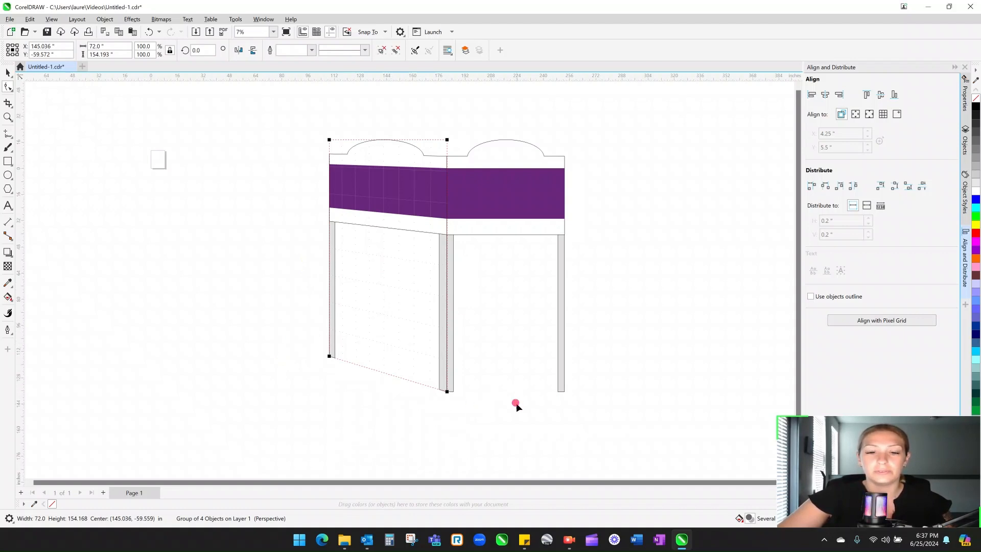
{"action": "left_click", "coordinate": [8, 72]}
- Select the right half, add a perspective and raise its bottom-right node
{"action": "left_click", "coordinate": [182, 162]}
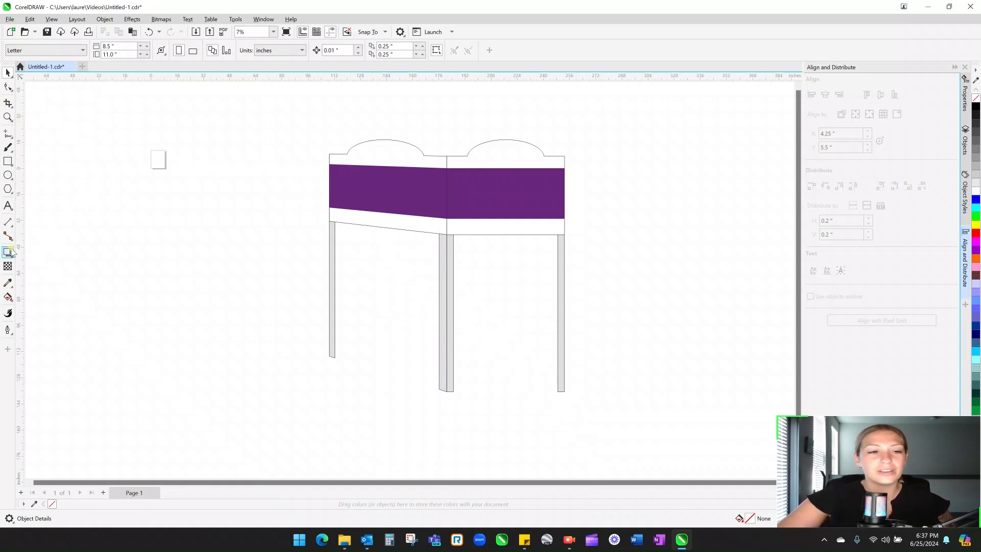
{"action": "left_click", "coordinate": [483, 175]}
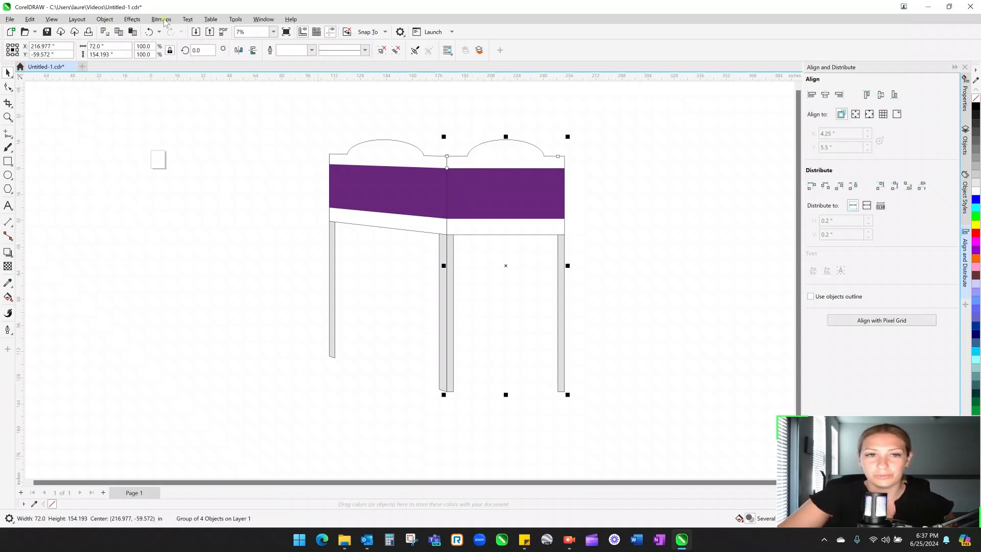
{"action": "left_click", "coordinate": [109, 20]}
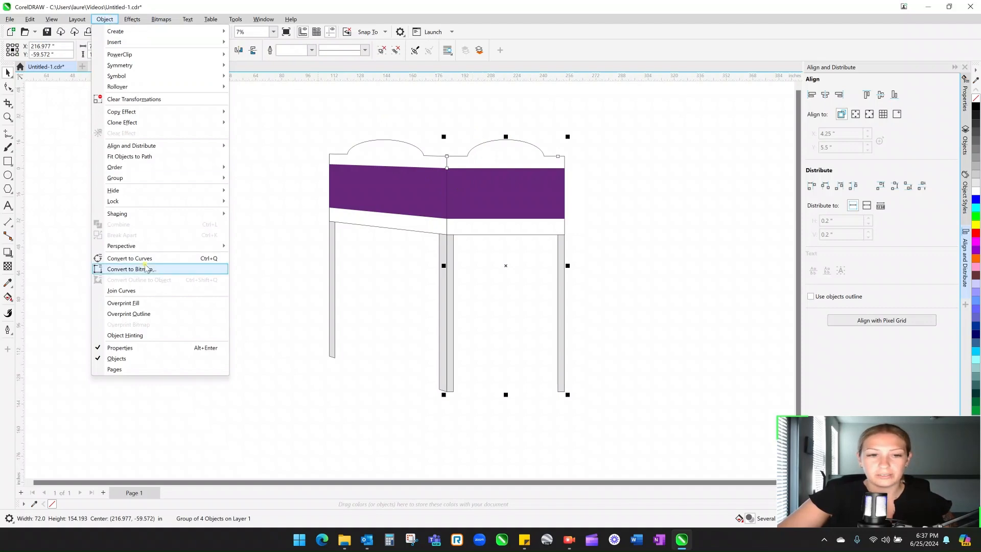
{"action": "mouse_move", "coordinate": [225, 246]}
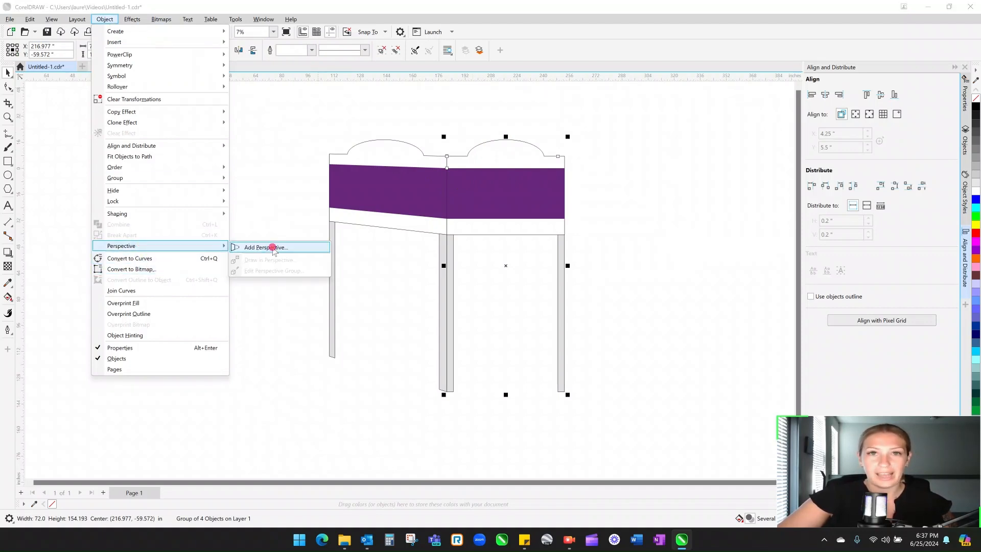
{"action": "left_click", "coordinate": [274, 248]}
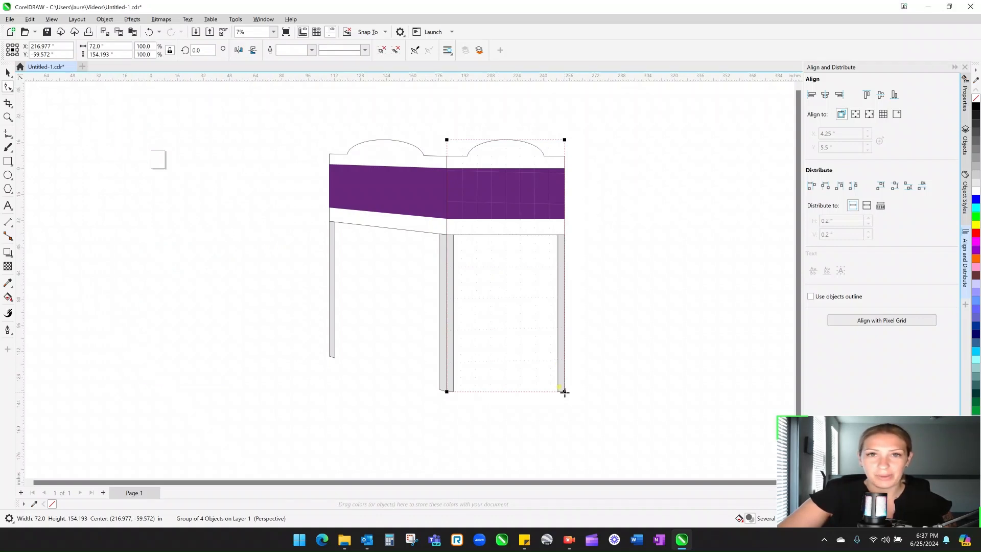
{"action": "left_click_drag", "start_coordinate": [564, 392], "coordinate": [564, 364]}
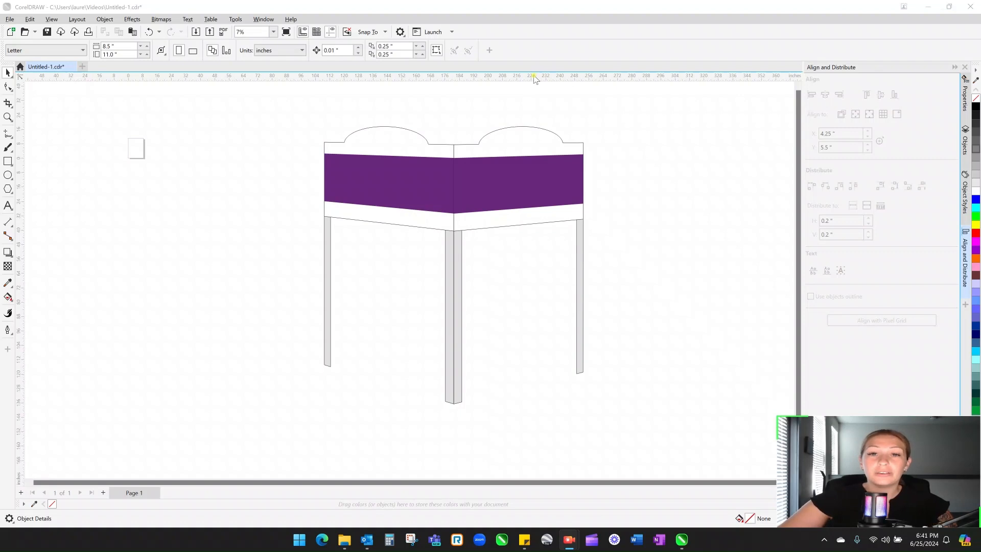
- Drag a horizontal guideline from the top ruler down near the legs' feet
{"action": "left_click_drag", "start_coordinate": [535, 79], "coordinate": [529, 364]}
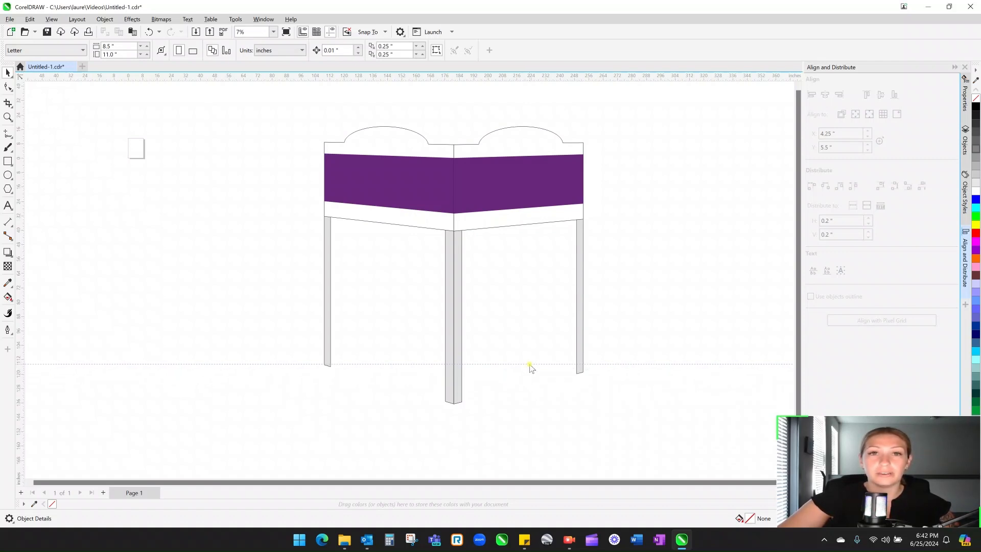
{"action": "left_click_drag", "start_coordinate": [529, 364], "coordinate": [529, 364]}
{"action": "scroll", "coordinate": [324, 364], "scroll_direction": "up", "scroll_amount": 2}
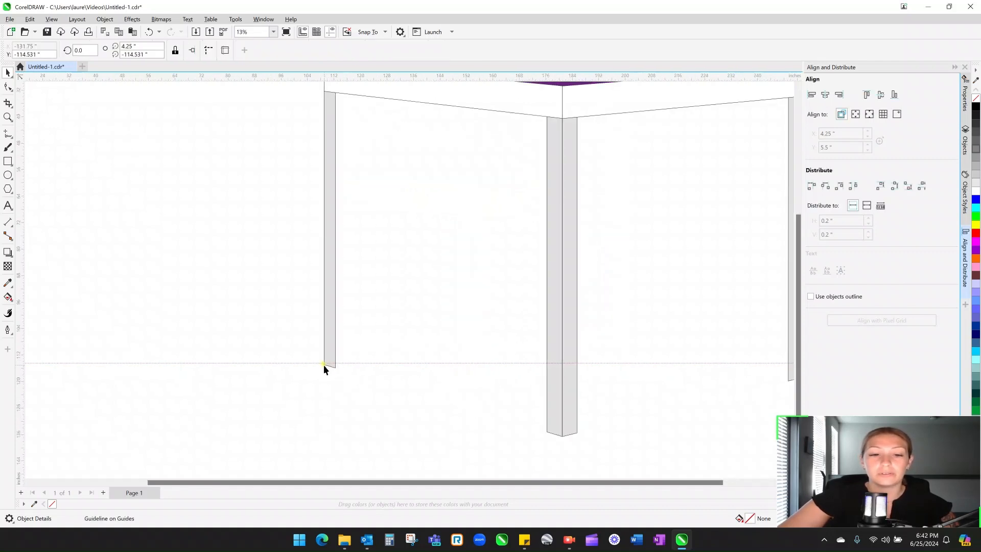
{"action": "scroll", "coordinate": [324, 365], "scroll_direction": "up", "scroll_amount": 3}
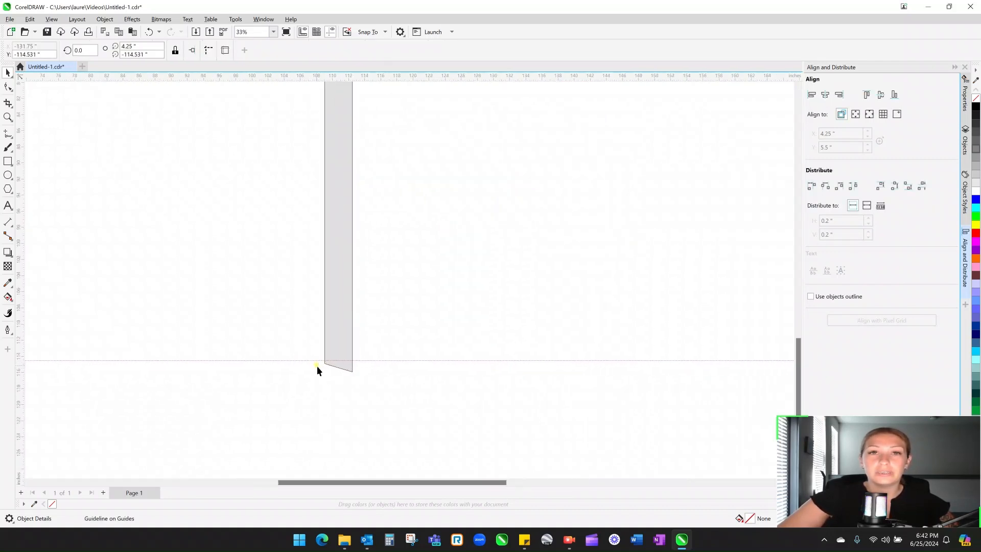
{"action": "scroll", "coordinate": [318, 372], "scroll_direction": "up", "scroll_amount": 3}
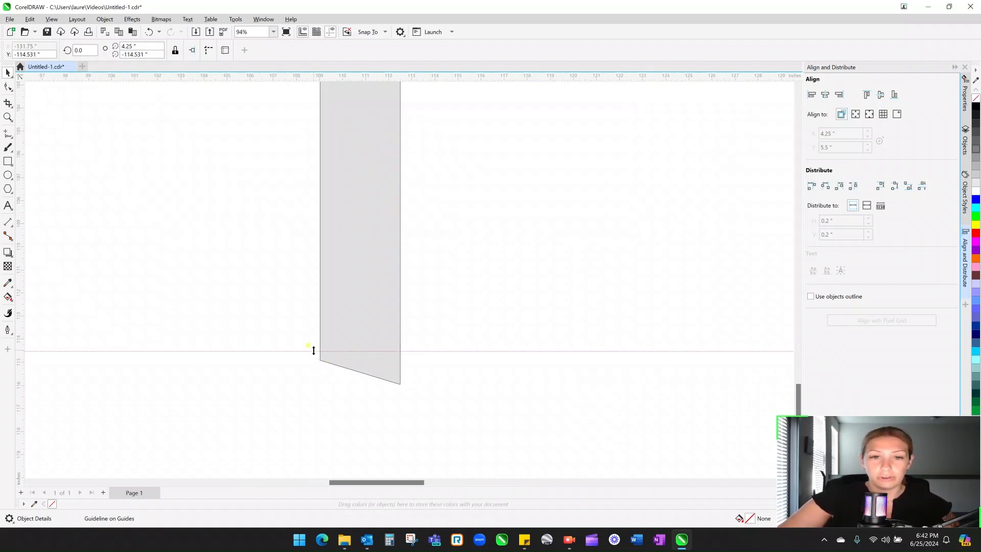
- Line the guide up with the left leg's foot and begin editing the right half's perspective
{"action": "mouse_move", "coordinate": [313, 348]}
{"action": "left_mouse_down"}
{"action": "mouse_move", "coordinate": [313, 289]}
{"action": "mouse_move", "coordinate": [309, 352]}
{"action": "mouse_move", "coordinate": [318, 358]}
{"action": "left_mouse_up"}
{"action": "scroll", "coordinate": [319, 358], "scroll_direction": "up", "scroll_amount": 3}
{"action": "scroll", "coordinate": [319, 359], "scroll_direction": "down", "scroll_amount": 2}
{"action": "scroll", "coordinate": [319, 359], "scroll_direction": "down", "scroll_amount": 6}
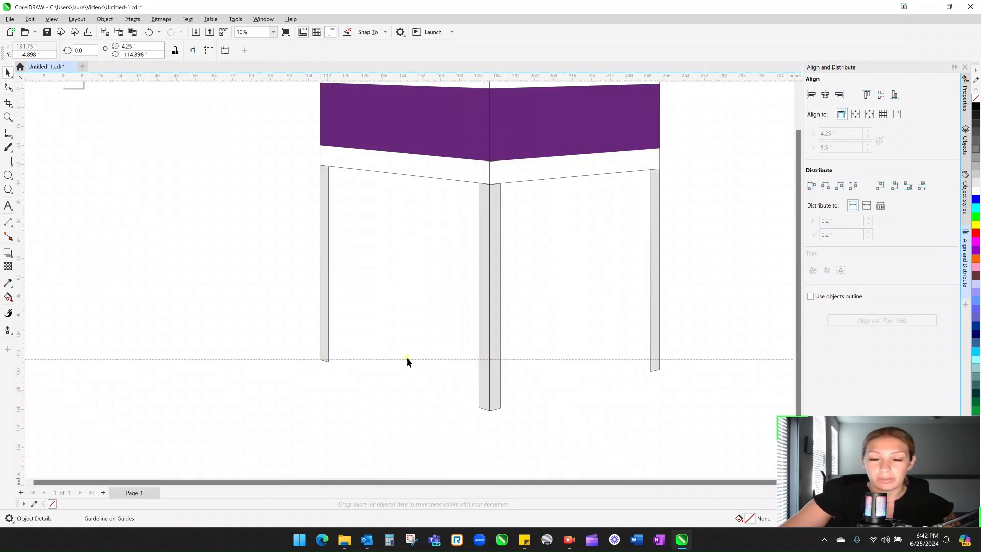
{"action": "scroll", "coordinate": [639, 363], "scroll_direction": "up", "scroll_amount": 2}
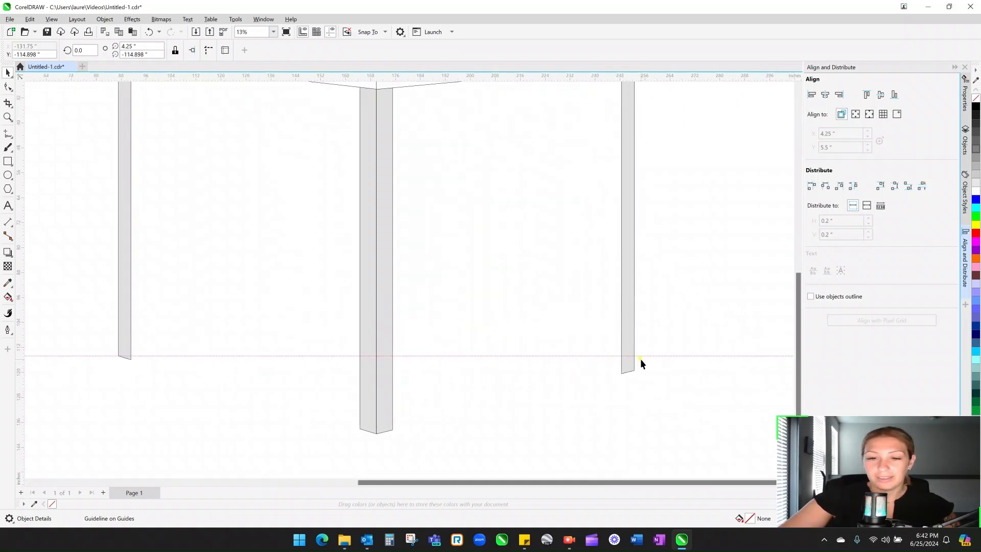
{"action": "scroll", "coordinate": [360, 364], "scroll_direction": "down", "scroll_amount": 1}
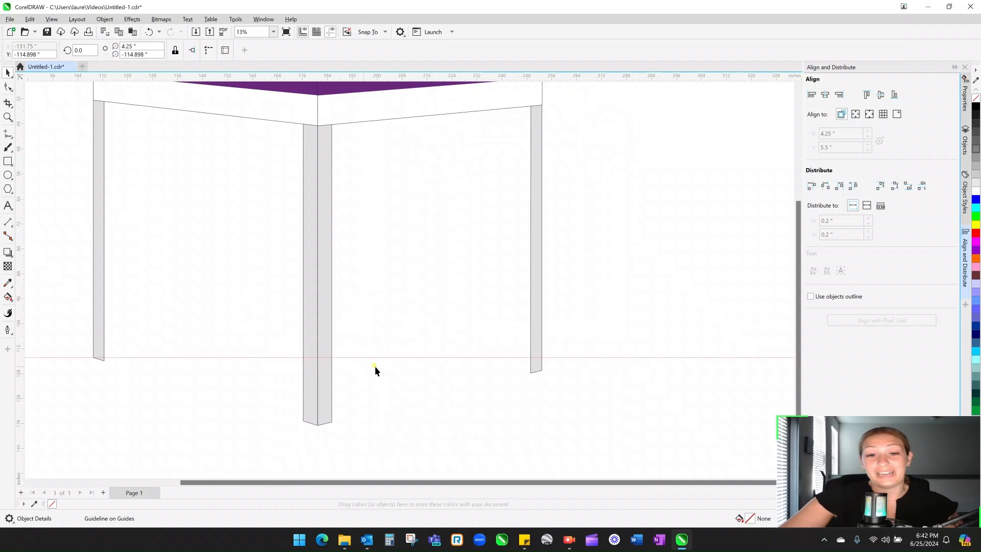
{"action": "left_click", "coordinate": [536, 368]}
{"action": "double_click", "coordinate": [535, 368]}
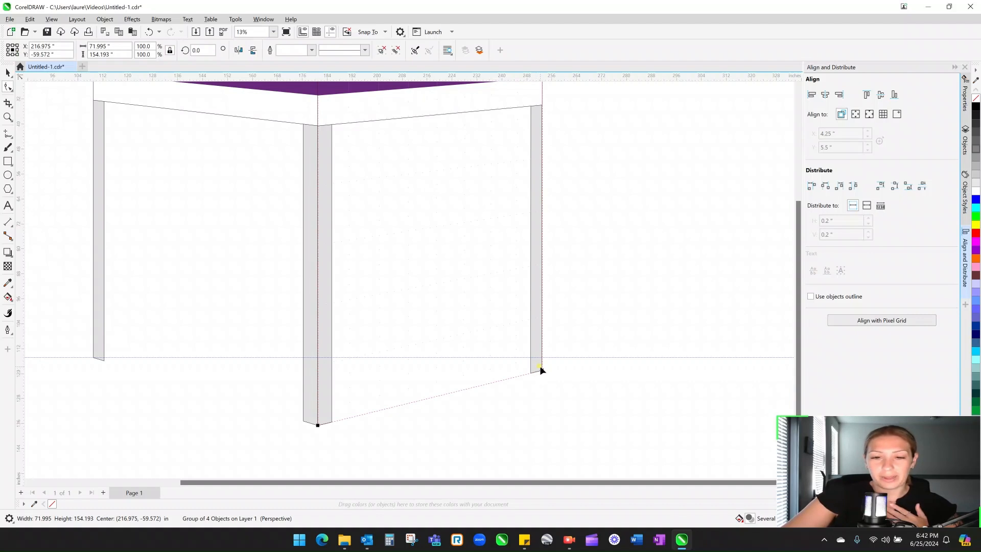
- Raise the right leg's perspective corner onto the guide, then deselect to hide the perspective guides
{"action": "scroll", "coordinate": [541, 371], "scroll_direction": "up", "scroll_amount": 1}
{"action": "left_click_drag", "start_coordinate": [542, 372], "coordinate": [543, 356]}
{"action": "scroll", "coordinate": [543, 356], "scroll_direction": "up", "scroll_amount": 10}
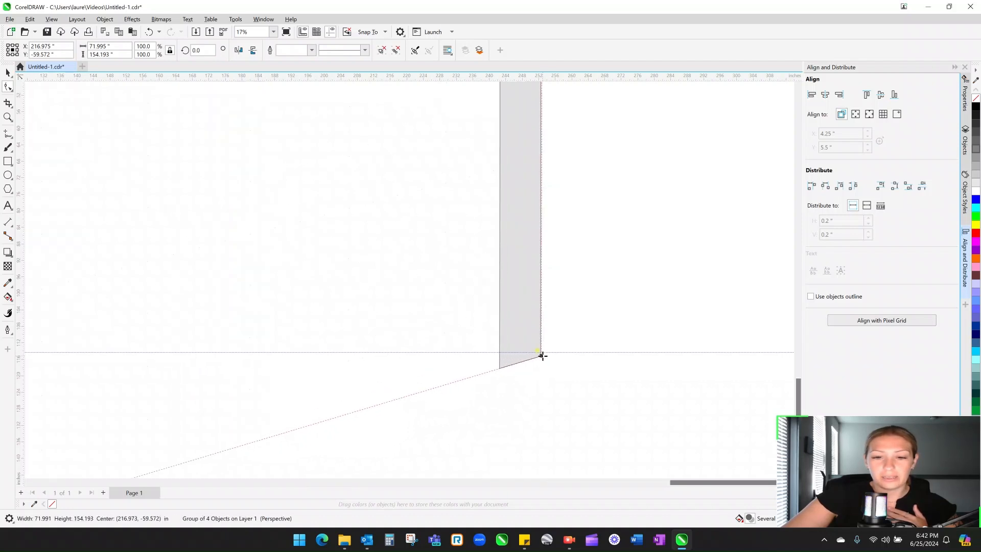
{"action": "left_click_drag", "start_coordinate": [536, 356], "coordinate": [534, 341]}
{"action": "left_click_drag", "start_coordinate": [530, 335], "coordinate": [530, 337]}
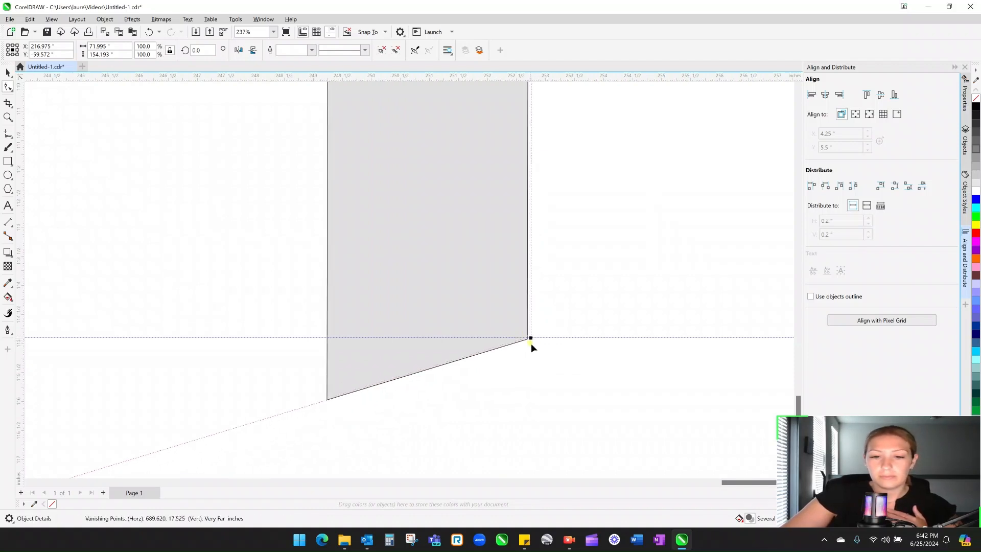
{"action": "scroll", "coordinate": [536, 368], "scroll_direction": "down", "scroll_amount": 4}
{"action": "scroll", "coordinate": [535, 368], "scroll_direction": "down", "scroll_amount": 5}
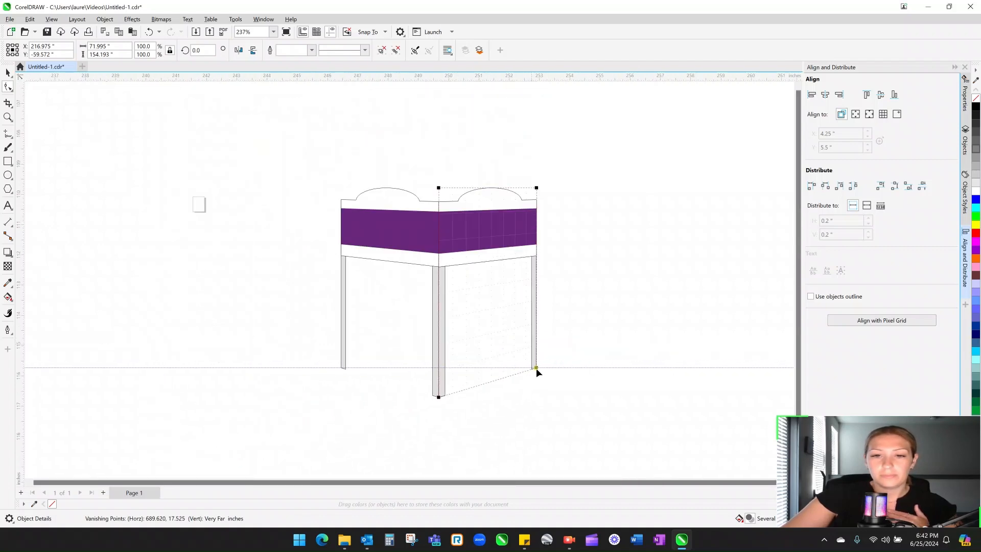
{"action": "scroll", "coordinate": [505, 391], "scroll_direction": "up", "scroll_amount": 2}
{"action": "left_click", "coordinate": [8, 72]}
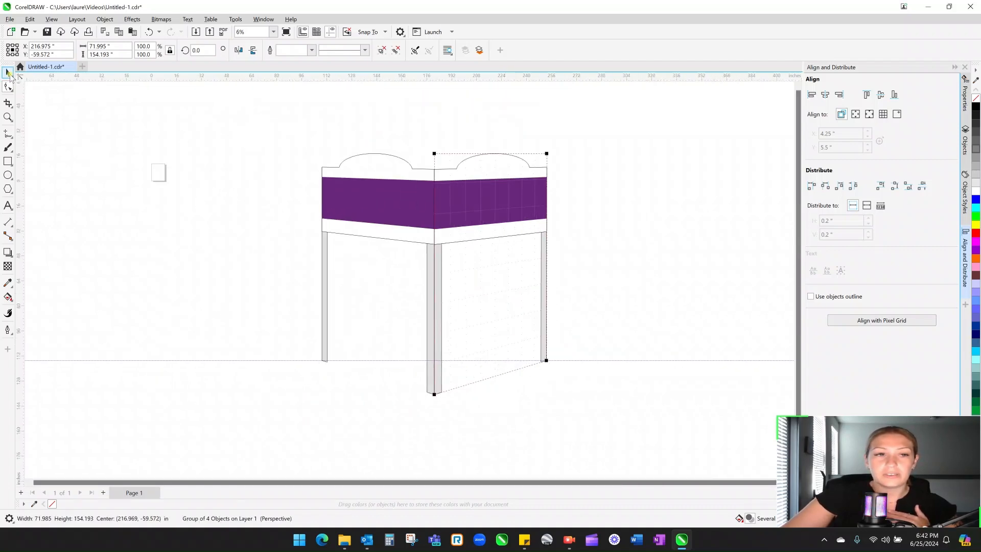
{"action": "left_click", "coordinate": [658, 236]}
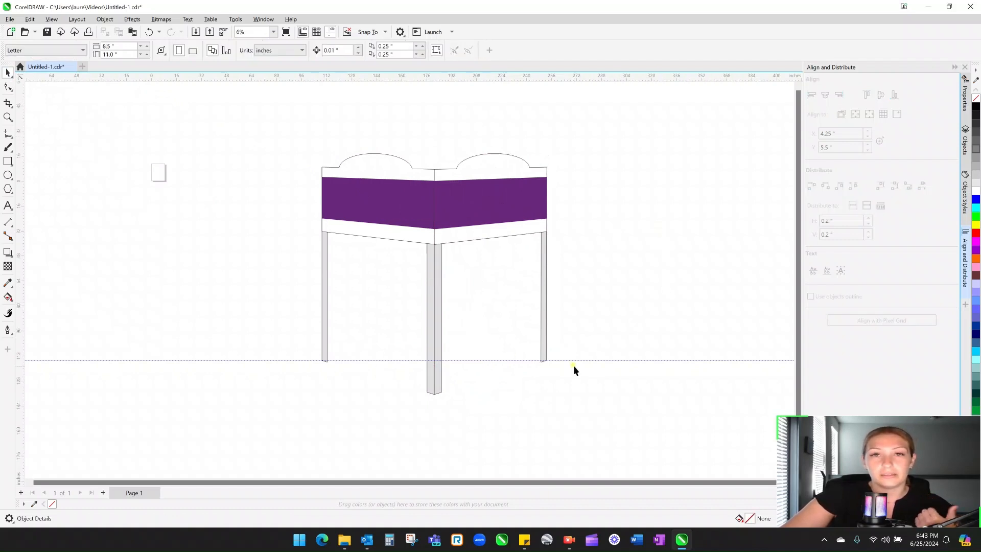
- Delete the horizontal guideline and ungroup the right-side group of four objects
{"action": "left_click_drag", "start_coordinate": [576, 360], "coordinate": [568, 110]}
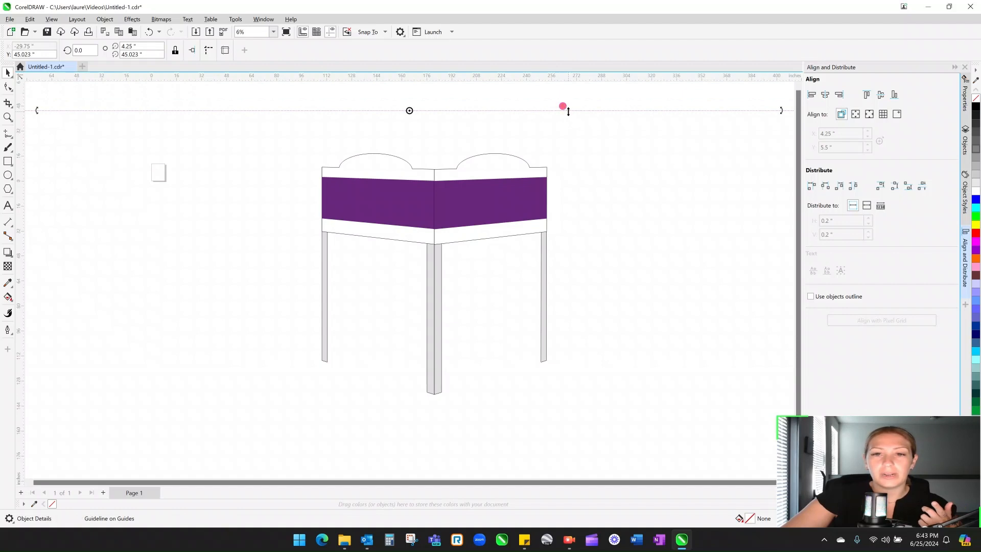
{"action": "key", "text": "Delete"}
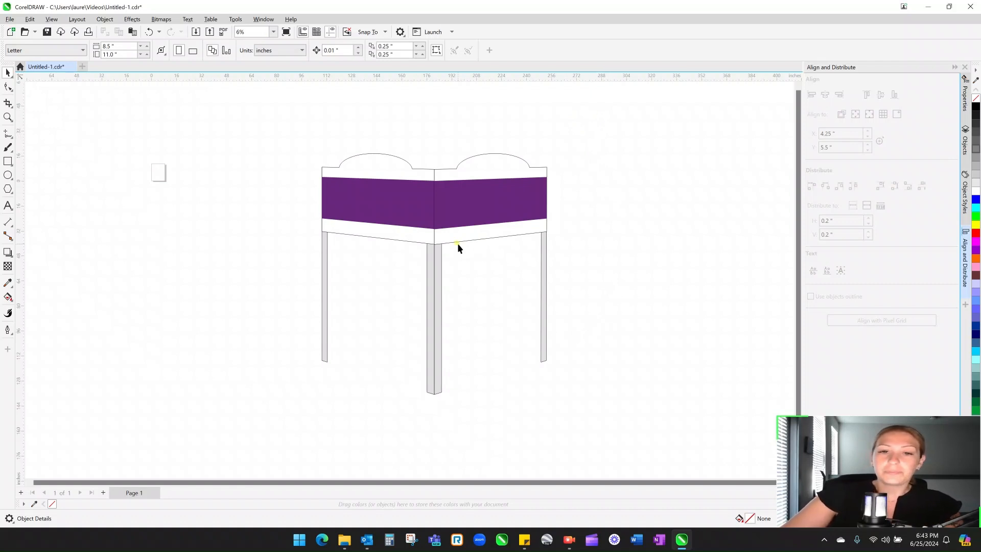
{"action": "left_click", "coordinate": [437, 267]}
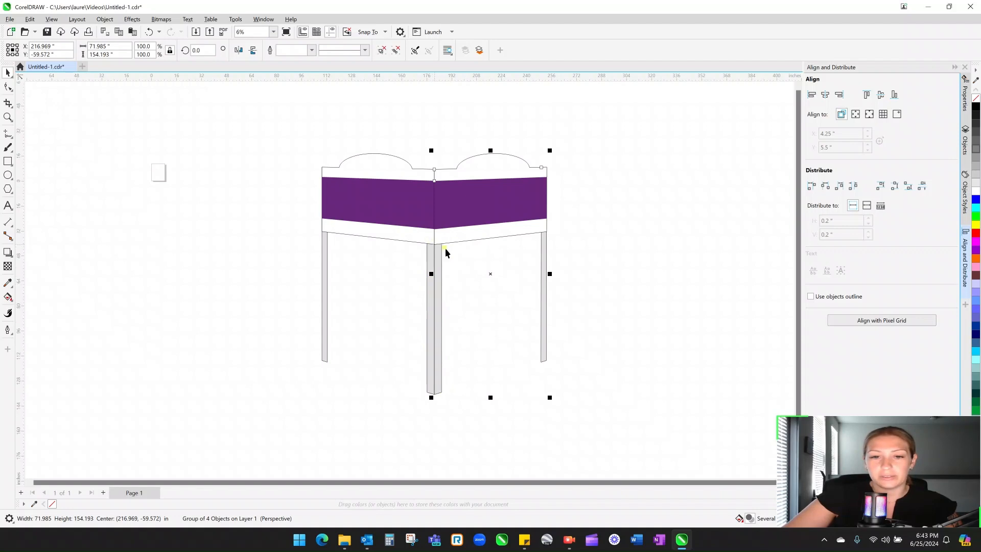
{"action": "left_click", "coordinate": [547, 250]}
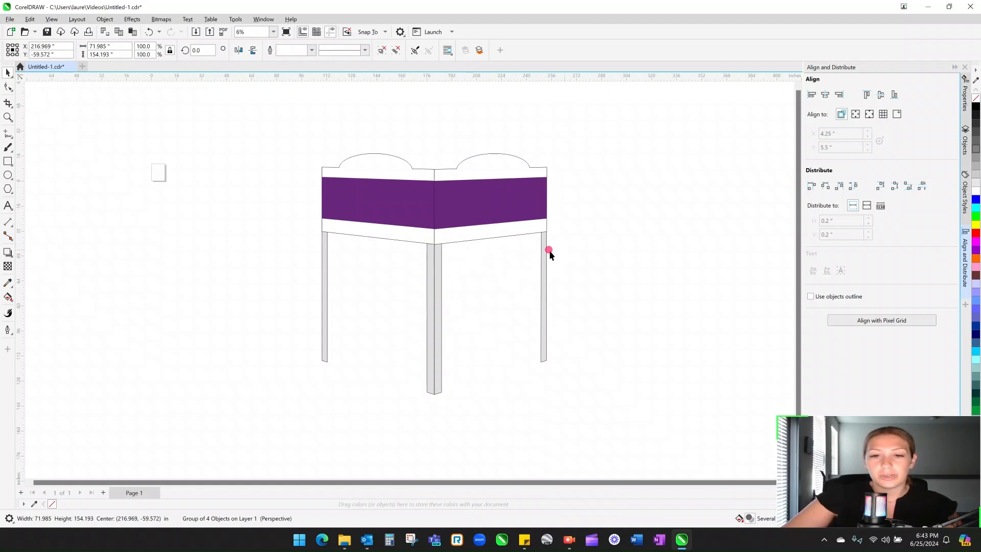
{"action": "left_click", "coordinate": [543, 253]}
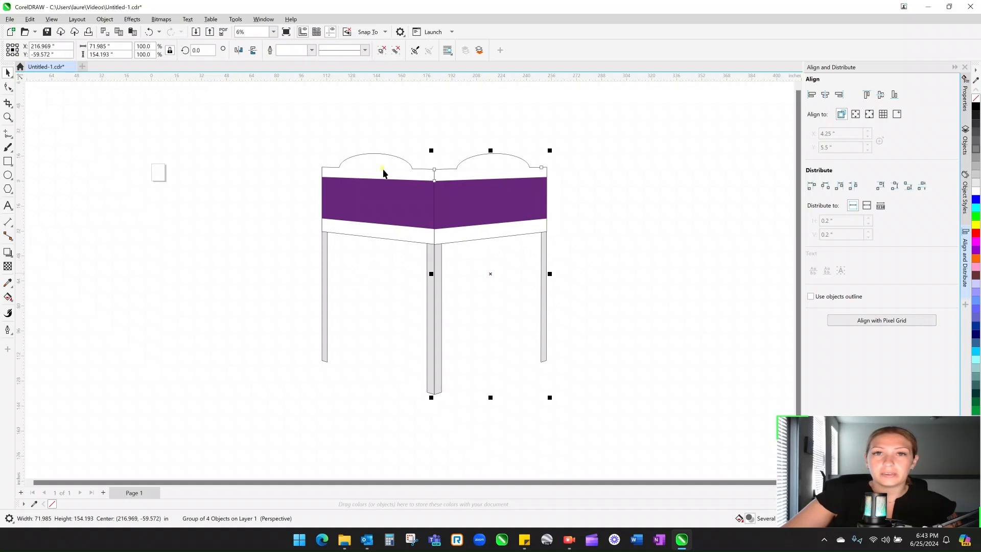
{"action": "left_click", "coordinate": [382, 50]}
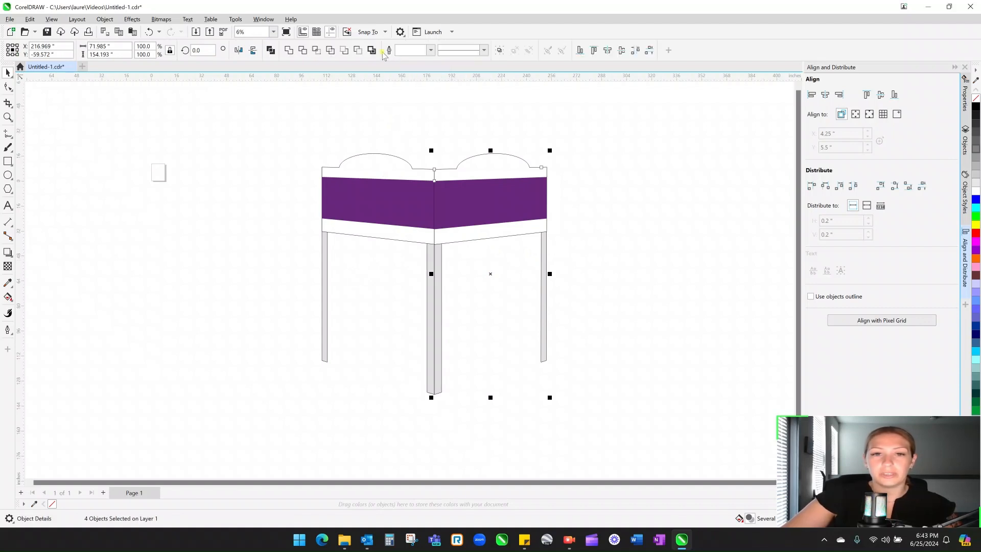
- Select just the right leg rectangle on its own
{"action": "left_click", "coordinate": [11, 255]}
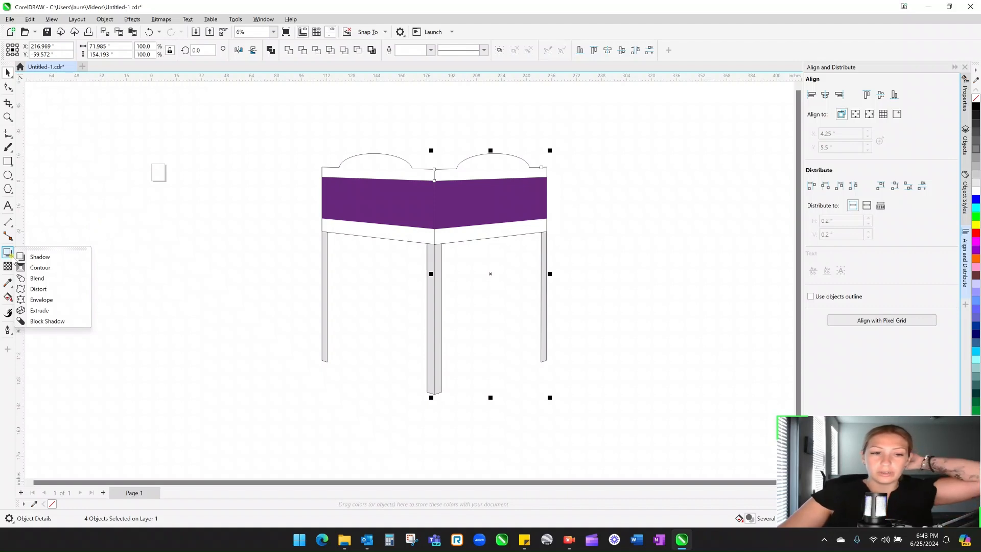
{"action": "left_click", "coordinate": [141, 242]}
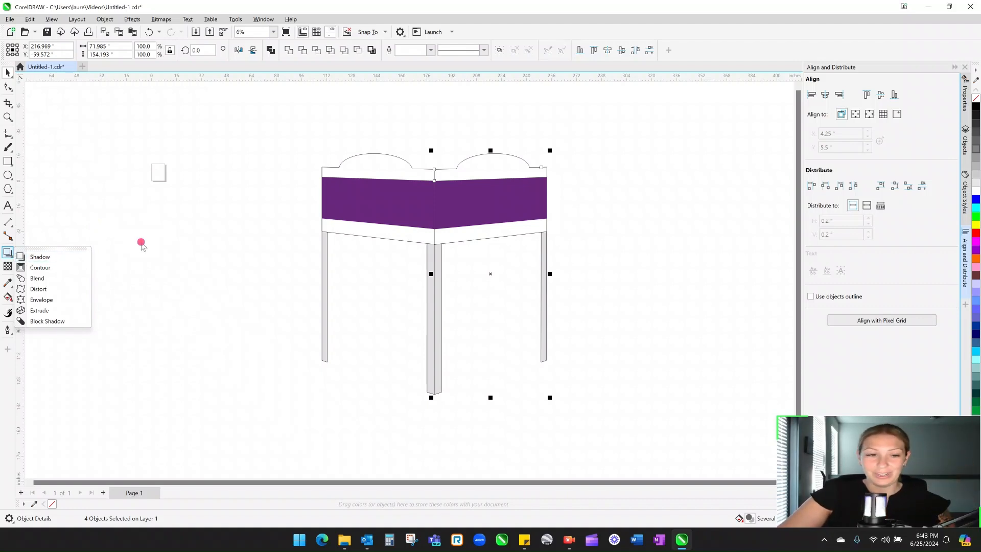
{"action": "left_click", "coordinate": [542, 284]}
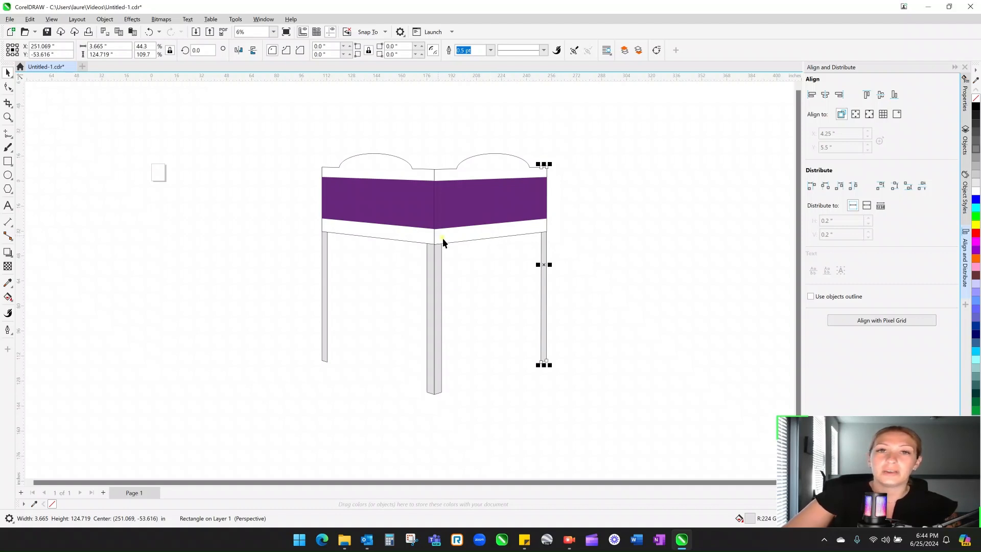
{"action": "left_click", "coordinate": [566, 279]}
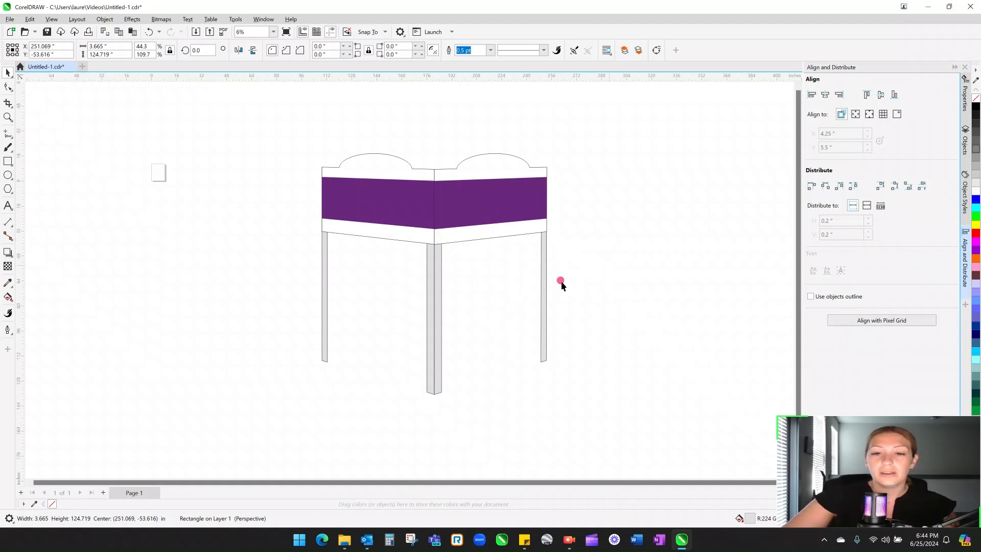
{"action": "left_click", "coordinate": [543, 247]}
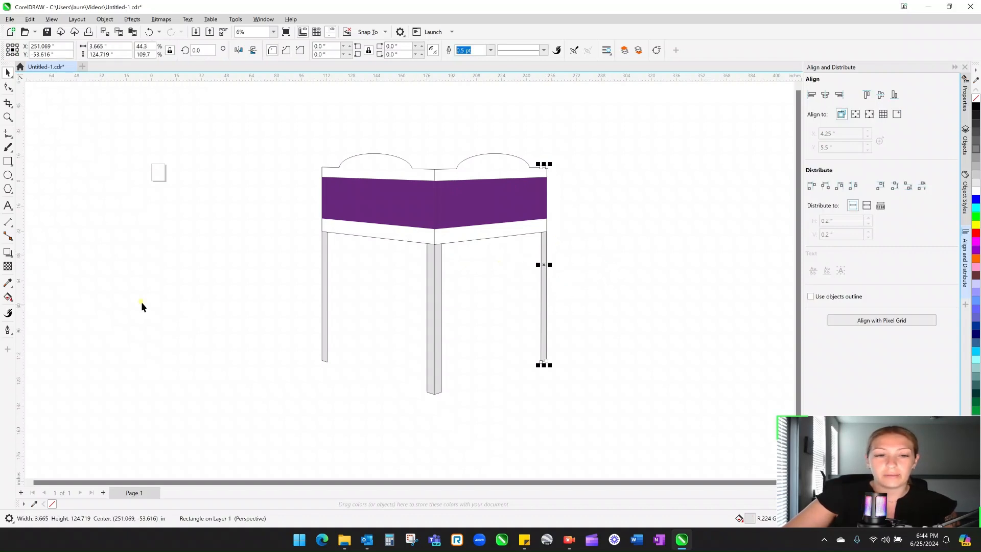
{"action": "left_click", "coordinate": [10, 256]}
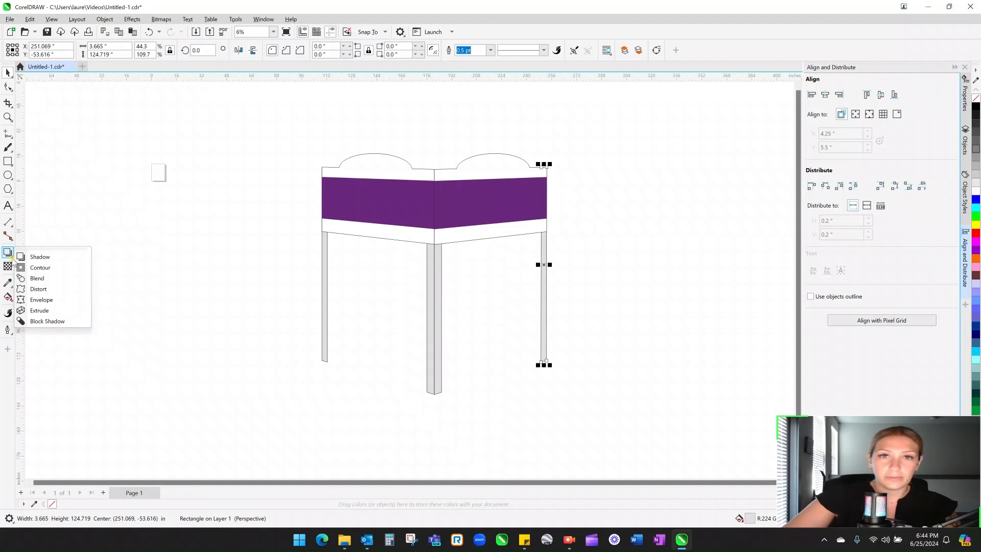
- Extrude the right leg and swing its extrusion direction down toward the front
{"action": "left_click", "coordinate": [46, 313]}
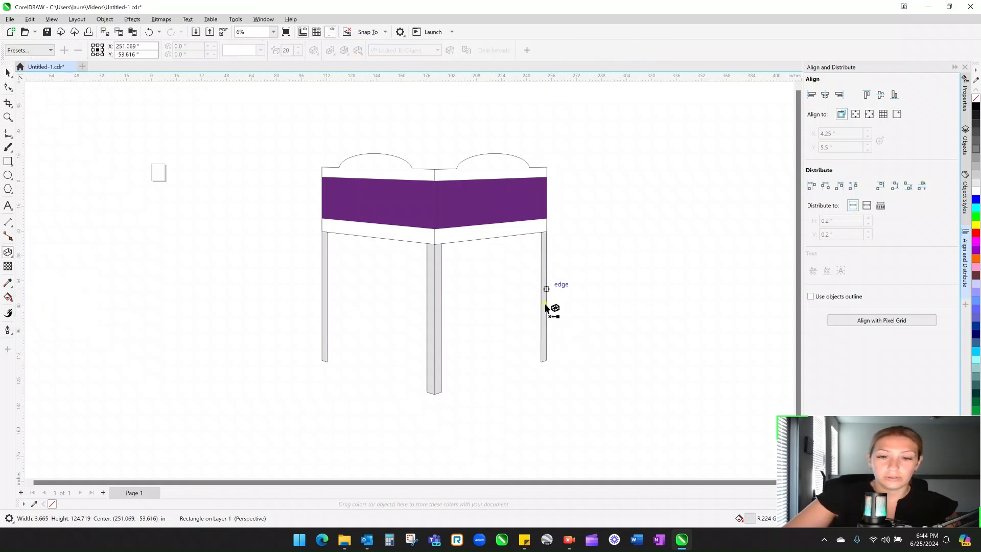
{"action": "scroll", "coordinate": [546, 319], "scroll_direction": "up", "scroll_amount": 1}
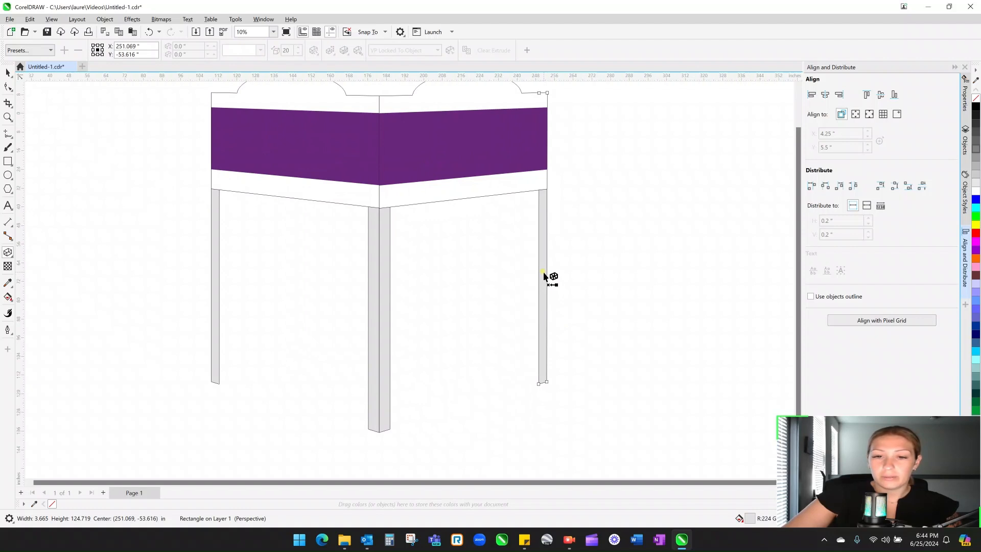
{"action": "left_click_drag", "start_coordinate": [543, 275], "coordinate": [502, 238]}
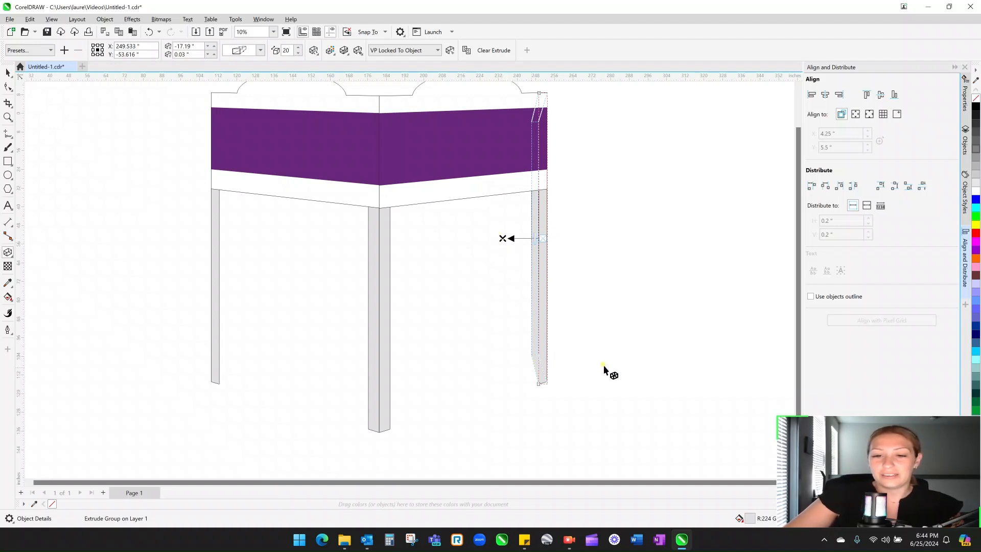
{"action": "left_click", "coordinate": [9, 75]}
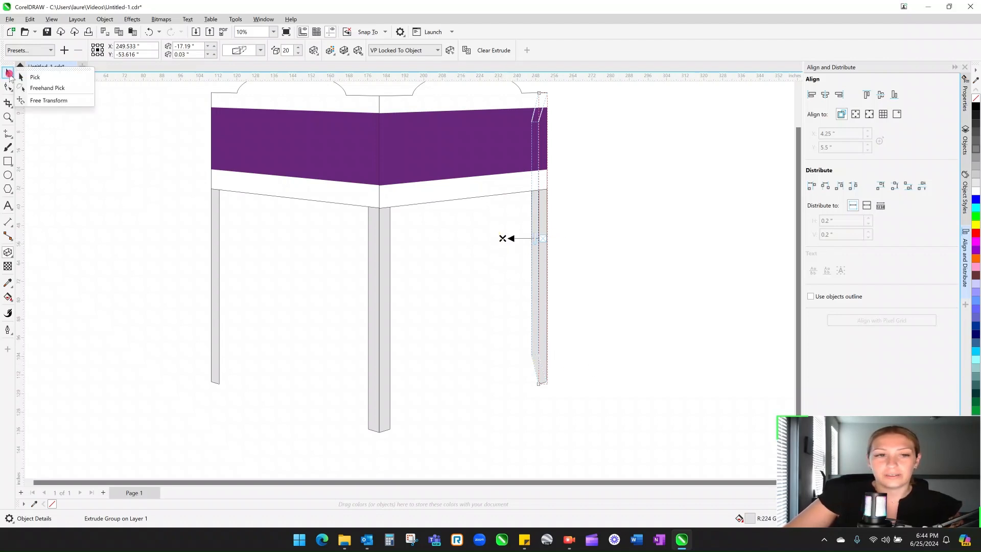
{"action": "left_click", "coordinate": [671, 199]}
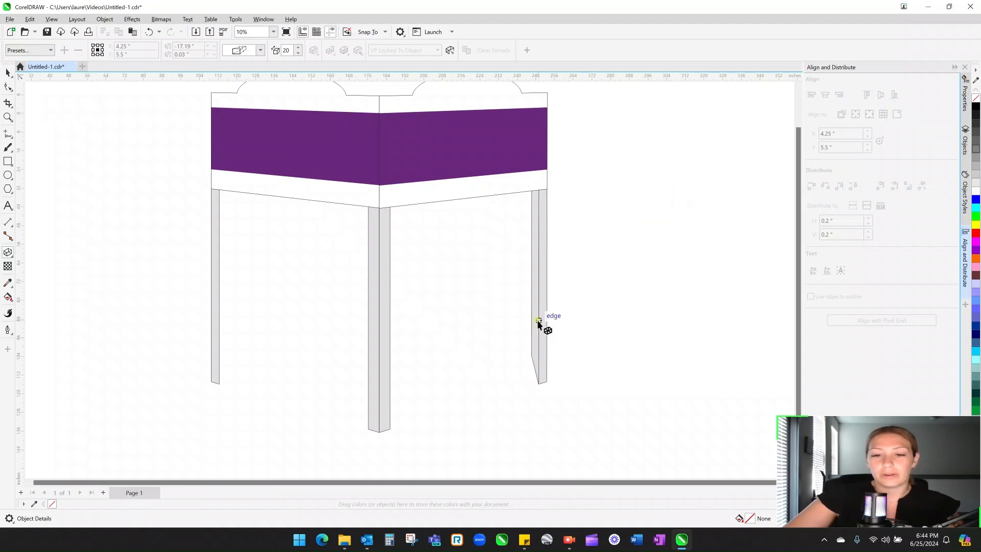
{"action": "left_click", "coordinate": [530, 261]}
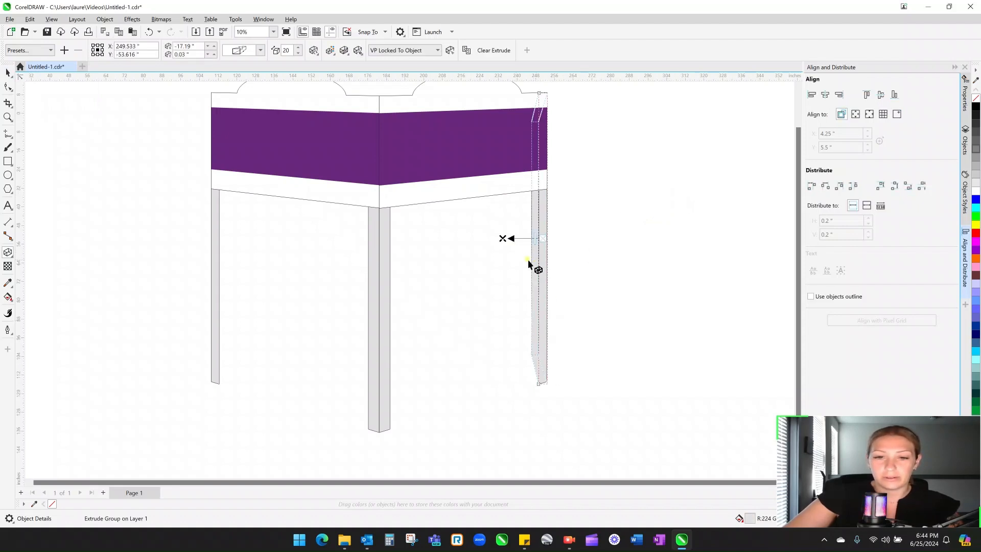
{"action": "mouse_move", "coordinate": [503, 239]}
{"action": "left_mouse_down"}
{"action": "mouse_move", "coordinate": [495, 333]}
{"action": "mouse_move", "coordinate": [503, 367]}
{"action": "left_mouse_up"}
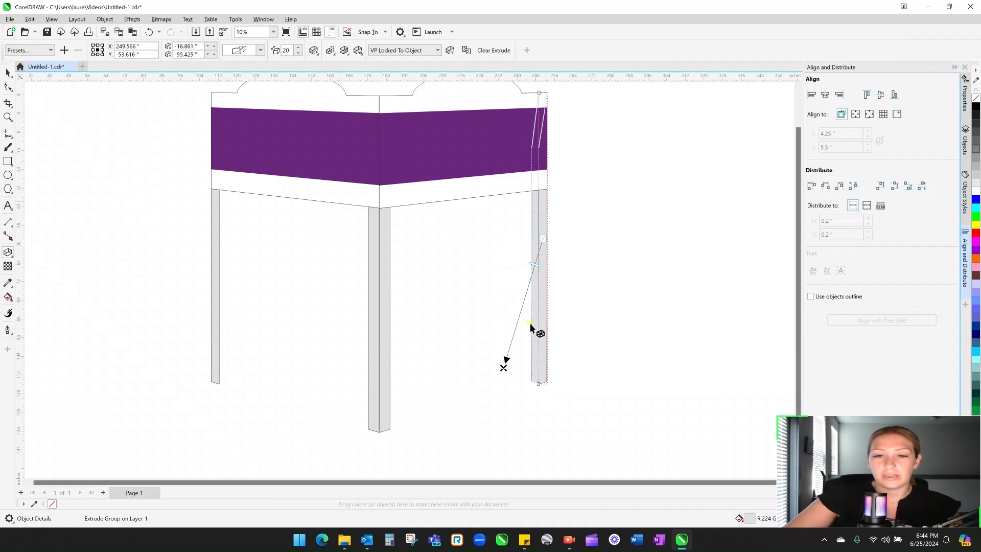
{"action": "left_click", "coordinate": [8, 73]}
{"action": "left_click", "coordinate": [605, 243]}
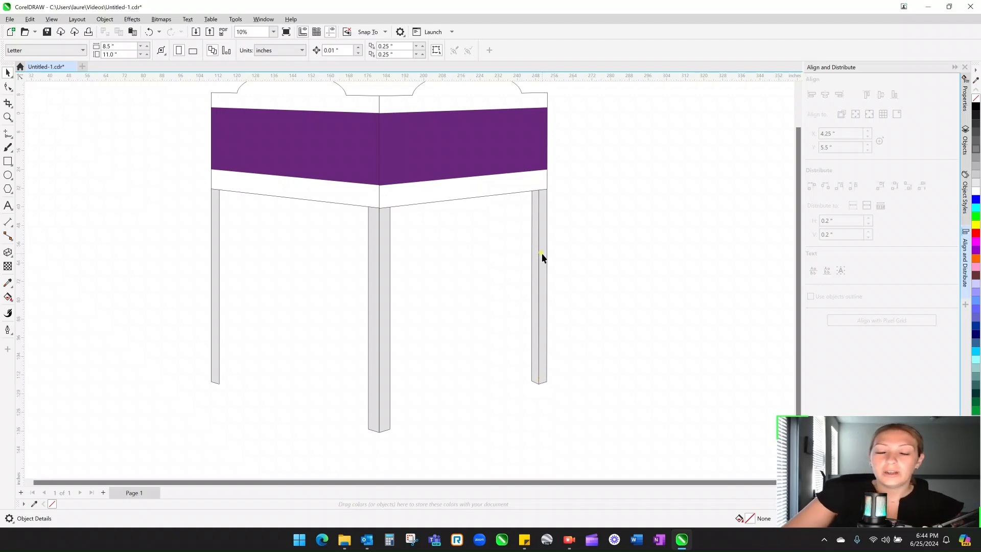
- Move the white curved top and right purple band down, then undo both moves
{"action": "left_click", "coordinate": [533, 100]}
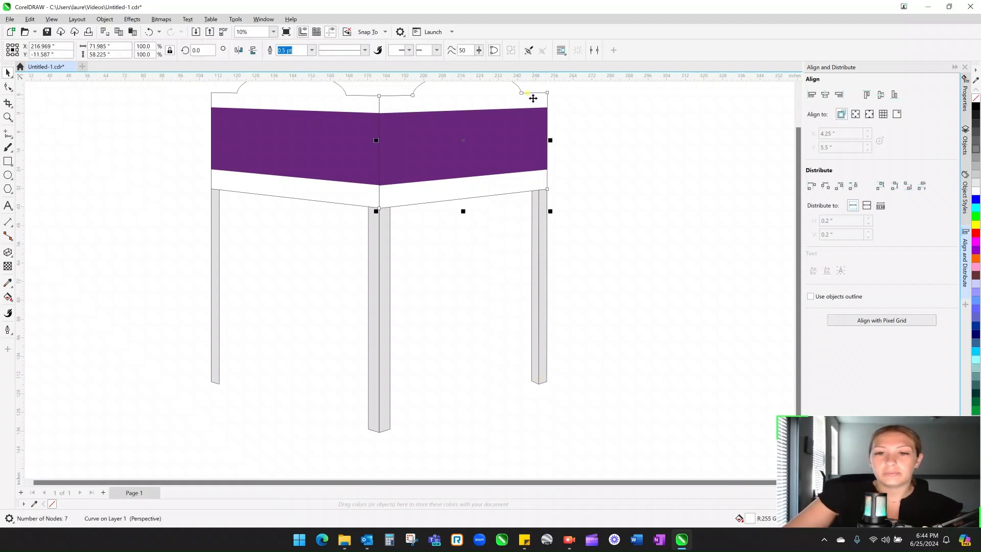
{"action": "left_click_drag", "start_coordinate": [534, 98], "coordinate": [476, 270]}
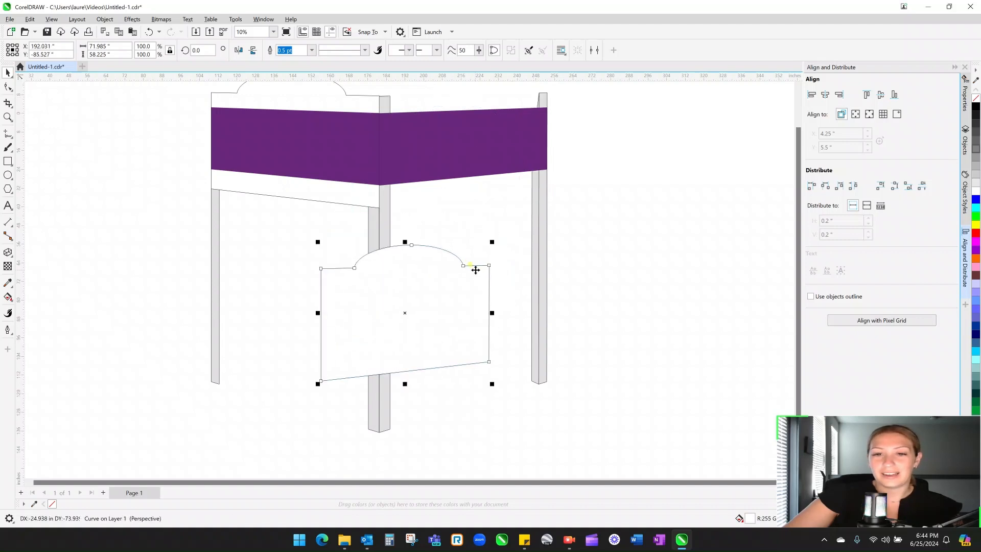
{"action": "left_click_drag", "start_coordinate": [537, 133], "coordinate": [441, 306]}
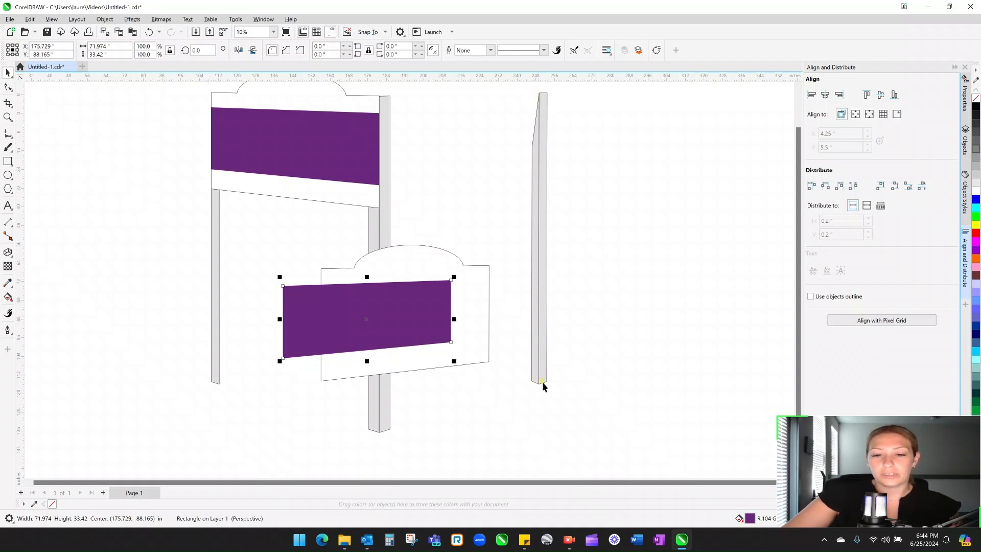
{"action": "left_click", "coordinate": [149, 32]}
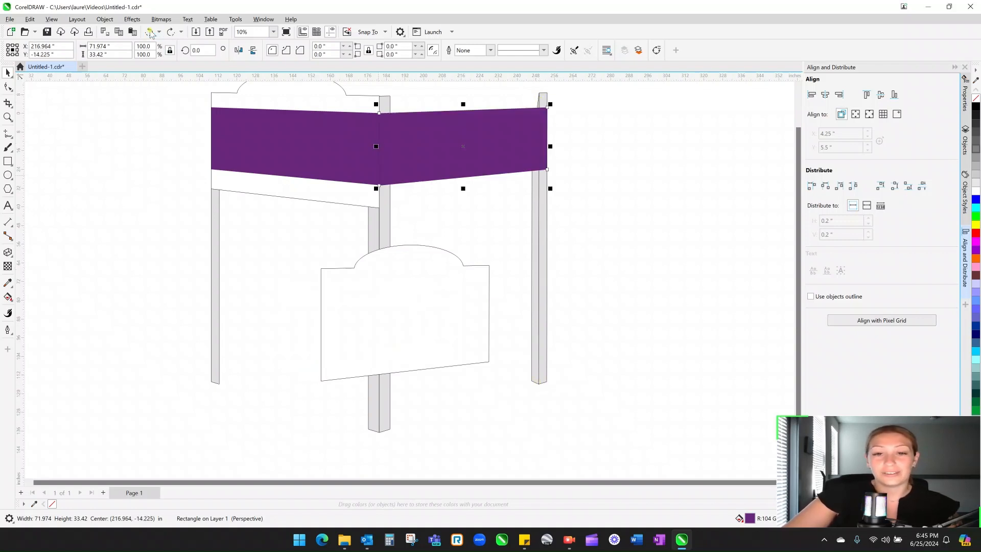
{"action": "left_click", "coordinate": [149, 32]}
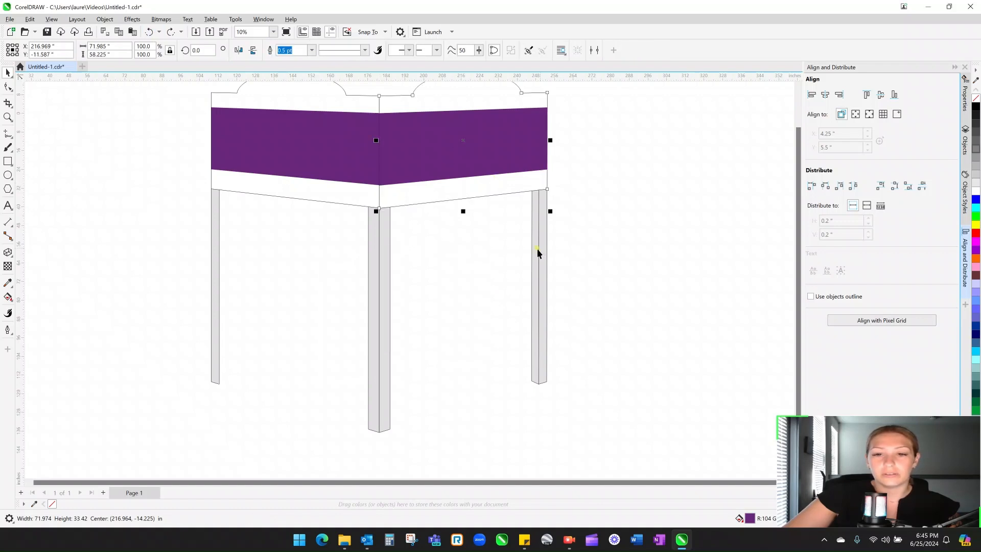
- Move the right leg's vanishing point upward and make its extrusion shallower
{"action": "double_click", "coordinate": [538, 248]}
{"action": "left_click", "coordinate": [537, 249]}
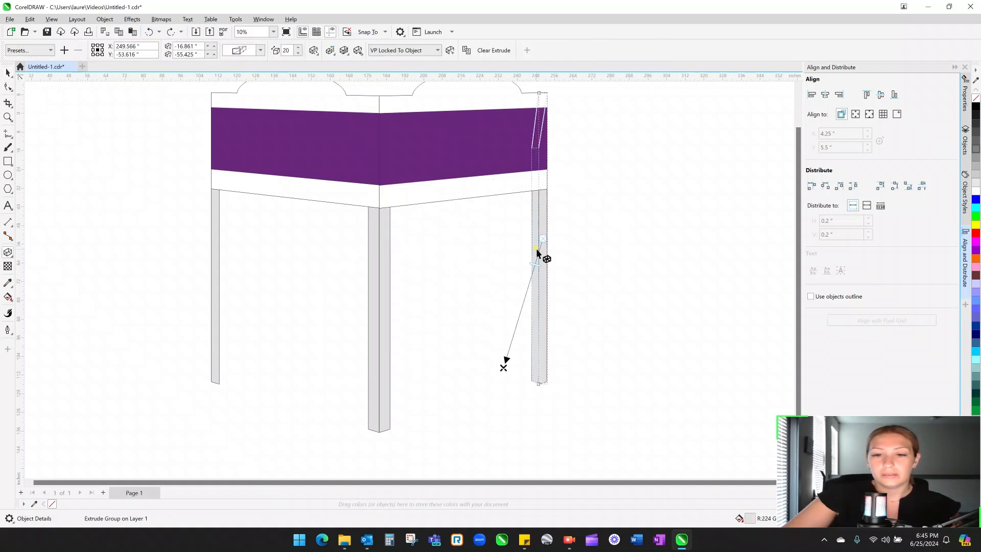
{"action": "left_click_drag", "start_coordinate": [502, 366], "coordinate": [458, 238]}
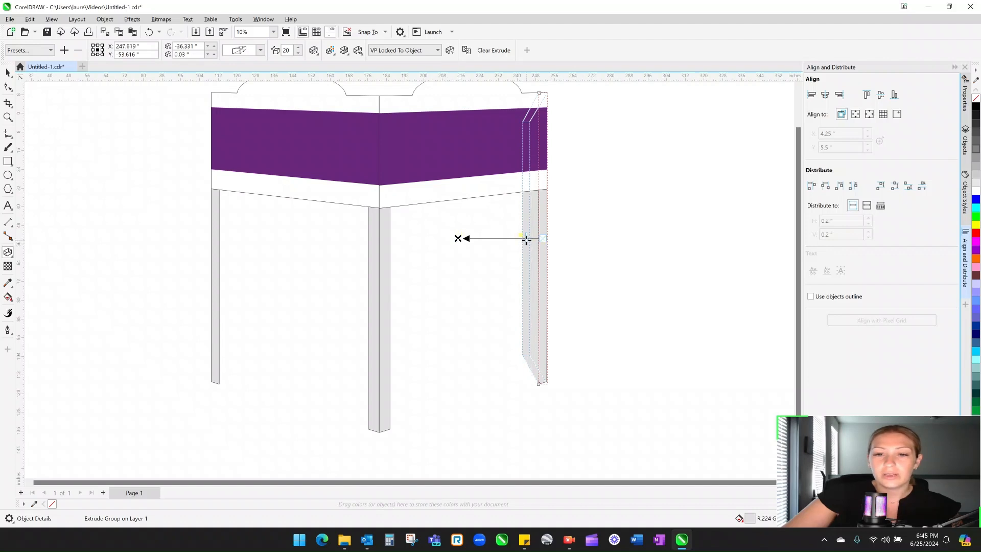
{"action": "left_click_drag", "start_coordinate": [526, 239], "coordinate": [536, 238]}
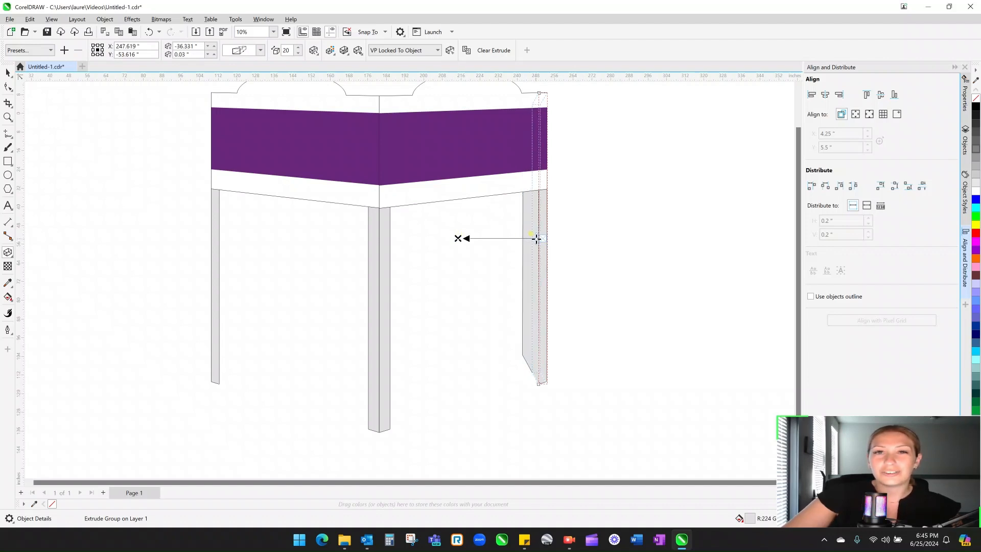
{"action": "left_click_drag", "start_coordinate": [536, 238], "coordinate": [537, 238]}
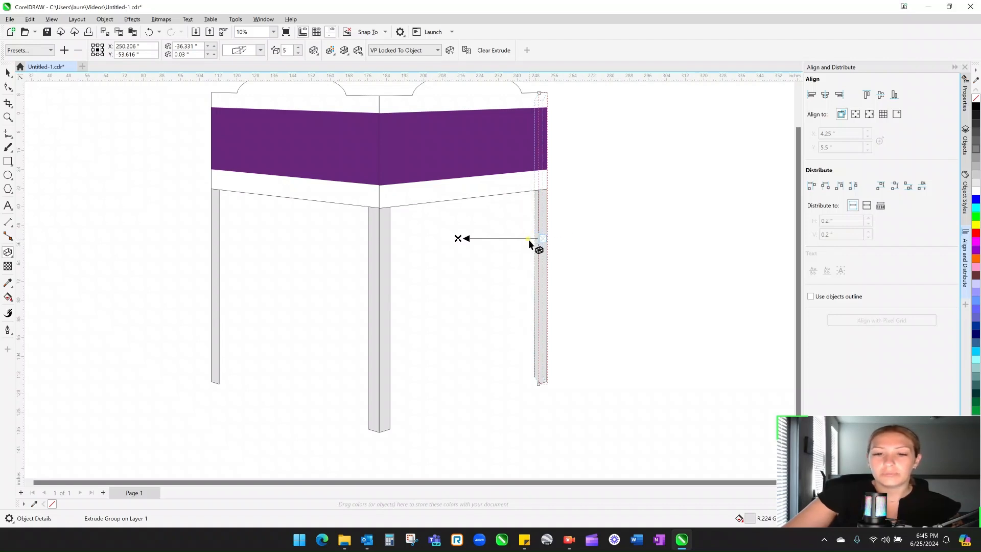
{"action": "scroll", "coordinate": [539, 239], "scroll_direction": "up", "scroll_amount": 5}
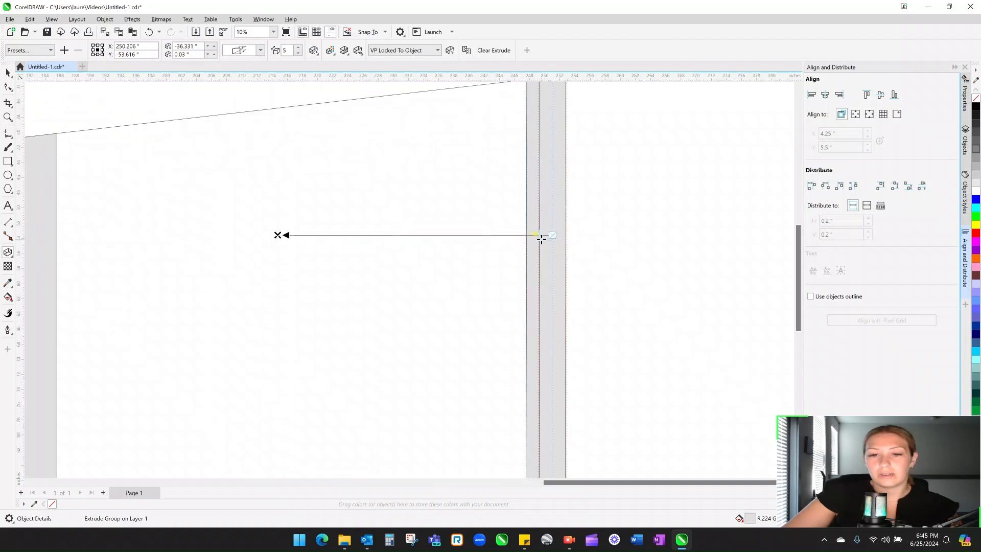
{"action": "scroll", "coordinate": [542, 239], "scroll_direction": "up", "scroll_amount": 4}
{"action": "left_click_drag", "start_coordinate": [540, 231], "coordinate": [581, 272]}
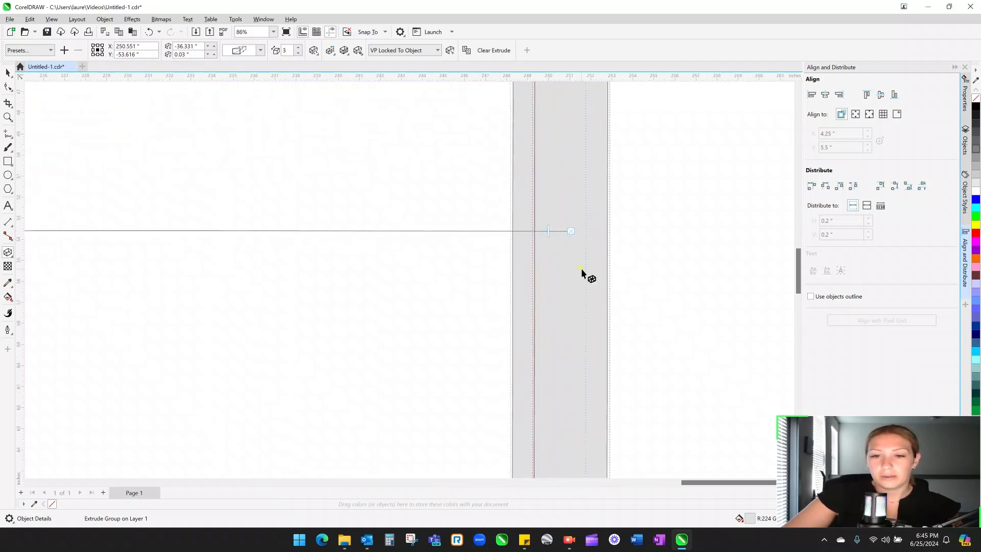
{"action": "scroll", "coordinate": [581, 272], "scroll_direction": "down", "scroll_amount": 8}
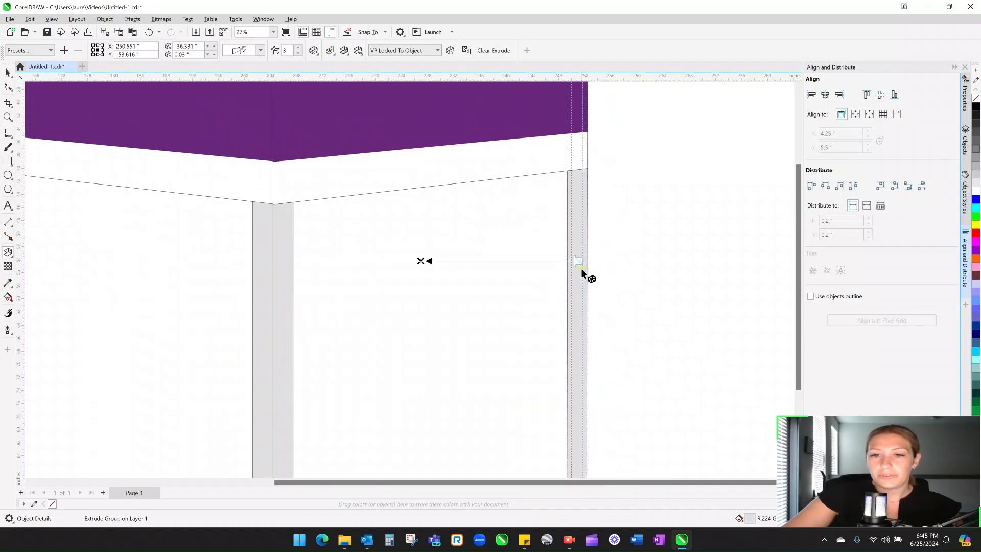
{"action": "scroll", "coordinate": [578, 200], "scroll_direction": "down", "scroll_amount": 1}
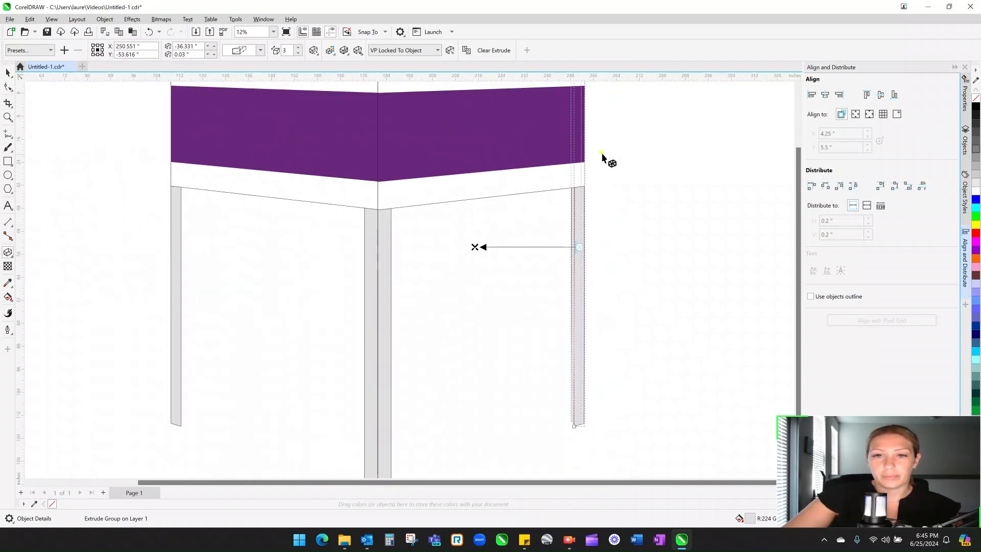
{"action": "left_click", "coordinate": [799, 90]}
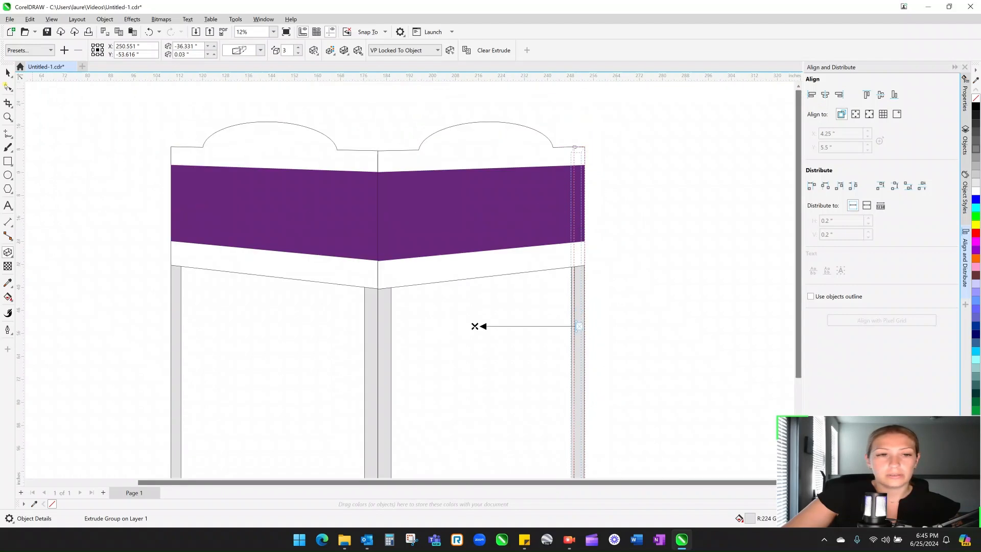
- Drag the right sign panel and its purple band down-left
{"action": "left_click", "coordinate": [10, 72]}
{"action": "left_click_drag", "start_coordinate": [557, 162], "coordinate": [385, 242]}
{"action": "left_click_drag", "start_coordinate": [527, 192], "coordinate": [328, 257]}
{"action": "scroll", "coordinate": [642, 312], "scroll_direction": "down", "scroll_amount": 1}
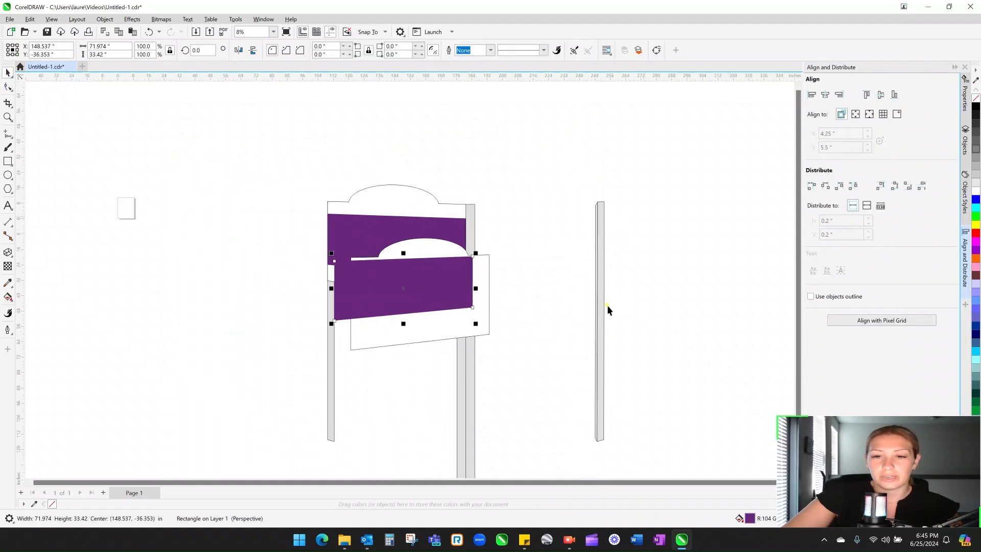
- Undo the panel and band moves, then ungroup the left leg's four objects with Ctrl+U
{"action": "left_click", "coordinate": [149, 32]}
{"action": "left_click", "coordinate": [149, 32]}
{"action": "left_click", "coordinate": [588, 438]}
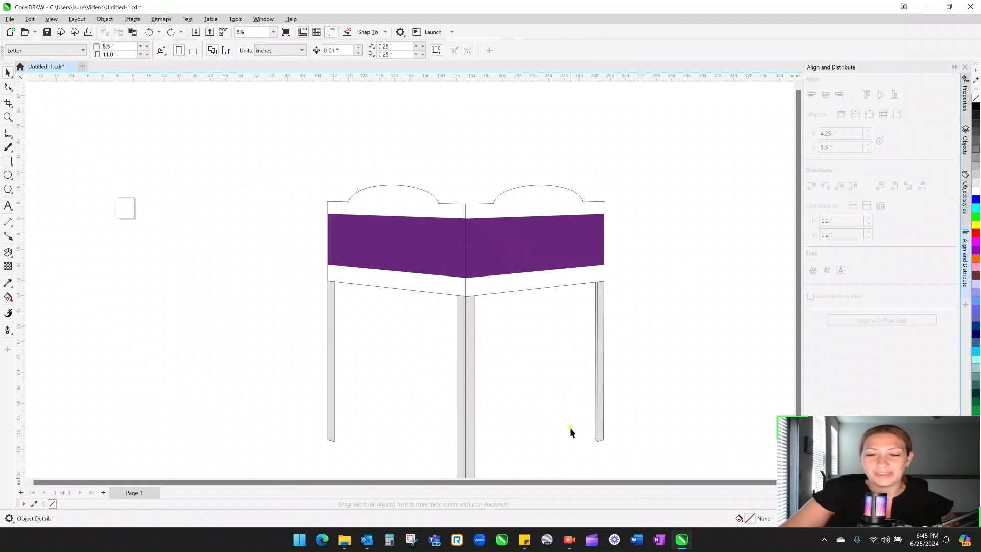
{"action": "left_click", "coordinate": [331, 332]}
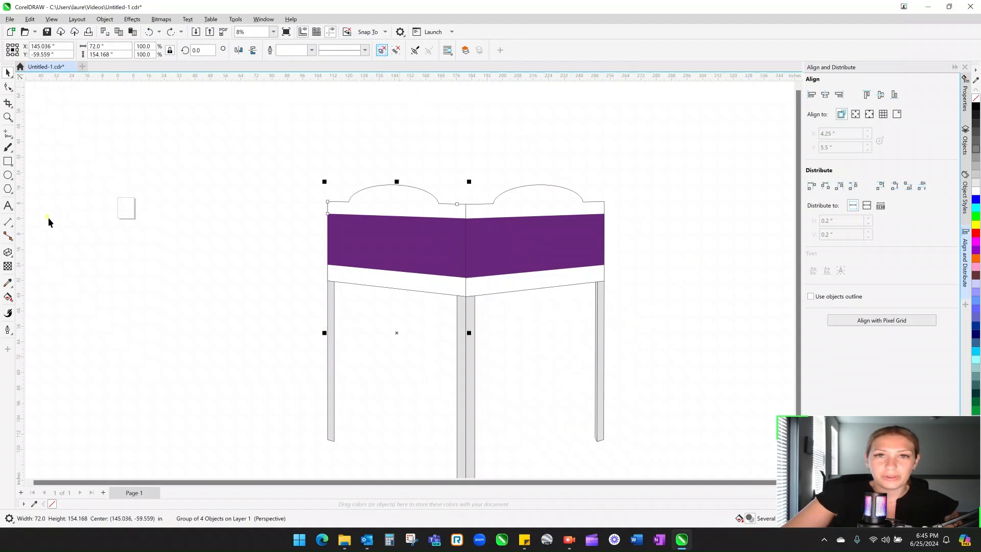
{"action": "key", "text": "ctrl+u"}
{"action": "left_click", "coordinate": [285, 379]}
- Extrude the left post toward the right, reducing its depth to 8 and then 5
{"action": "left_click", "coordinate": [8, 252]}
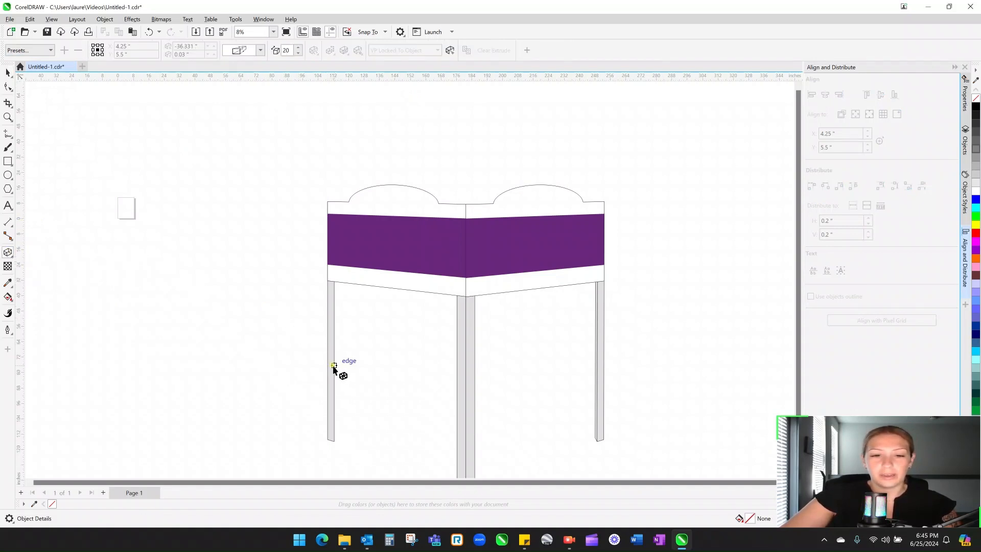
{"action": "scroll", "coordinate": [330, 357], "scroll_direction": "up", "scroll_amount": 2}
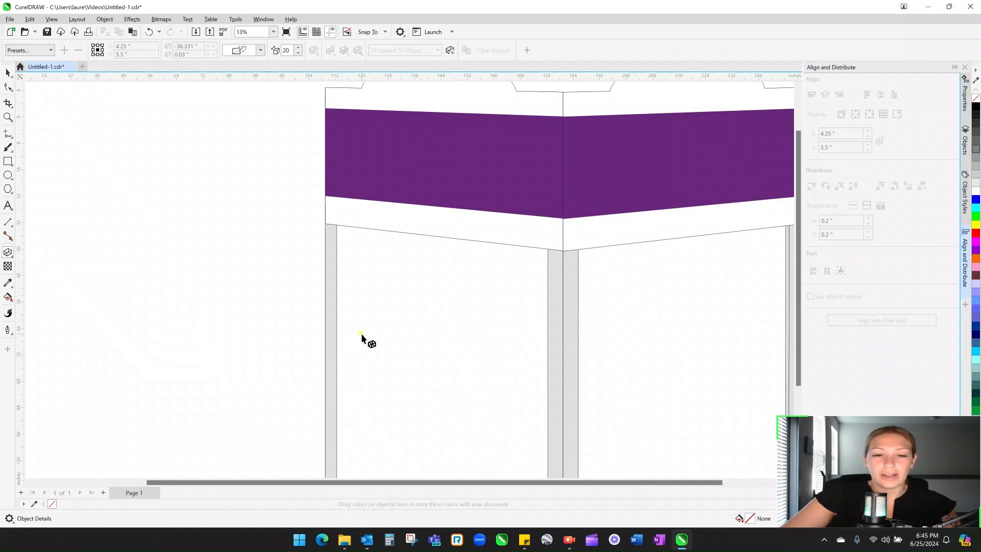
{"action": "left_click", "coordinate": [331, 332]}
{"action": "left_click_drag", "start_coordinate": [331, 294], "coordinate": [383, 293]}
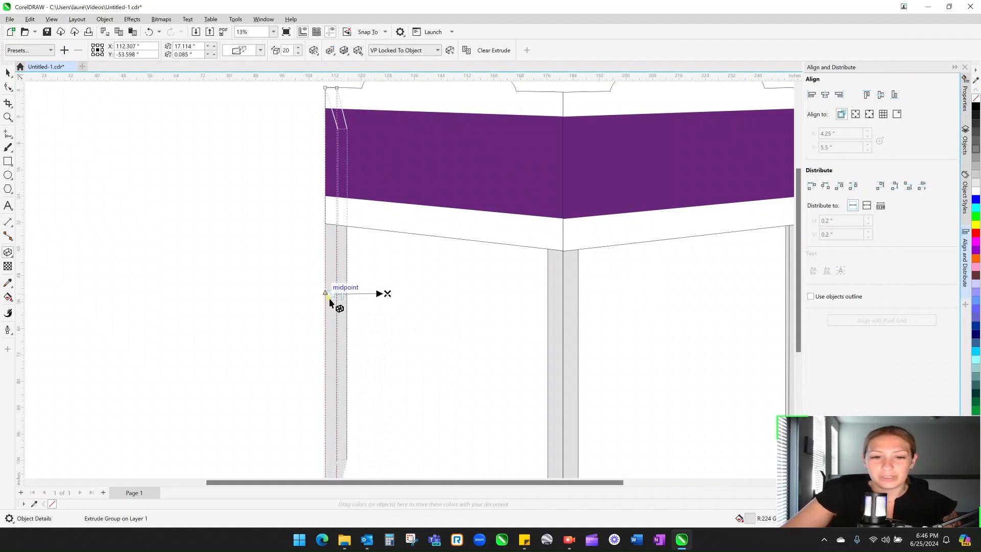
{"action": "scroll", "coordinate": [328, 297], "scroll_direction": "up", "scroll_amount": 4}
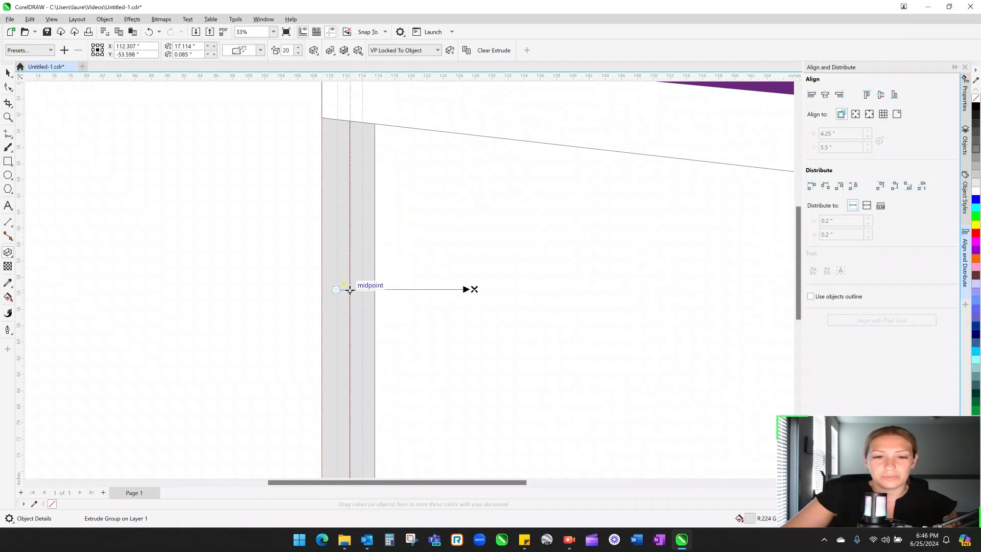
{"action": "left_click_drag", "start_coordinate": [348, 291], "coordinate": [347, 290]}
{"action": "scroll", "coordinate": [388, 360], "scroll_direction": "down", "scroll_amount": 2}
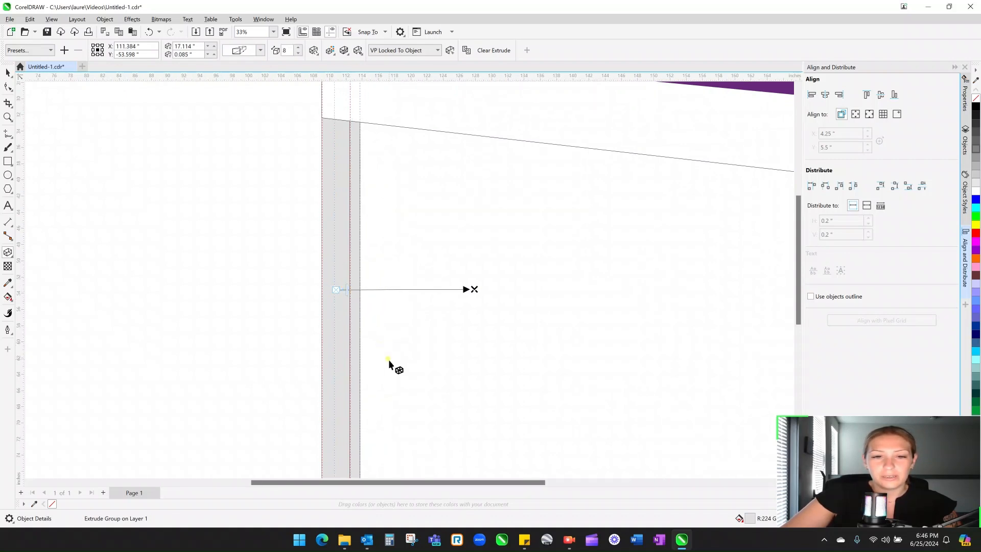
{"action": "scroll", "coordinate": [388, 360], "scroll_direction": "down", "scroll_amount": 2}
{"action": "scroll", "coordinate": [390, 362], "scroll_direction": "down", "scroll_amount": 1}
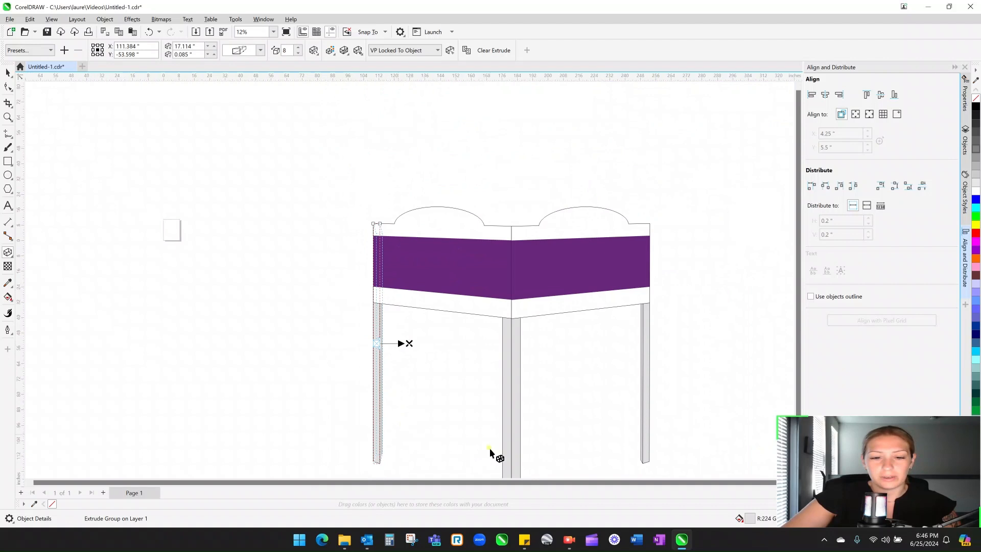
{"action": "scroll", "coordinate": [417, 450], "scroll_direction": "up", "scroll_amount": 2}
{"action": "scroll", "coordinate": [356, 273], "scroll_direction": "up", "scroll_amount": 3}
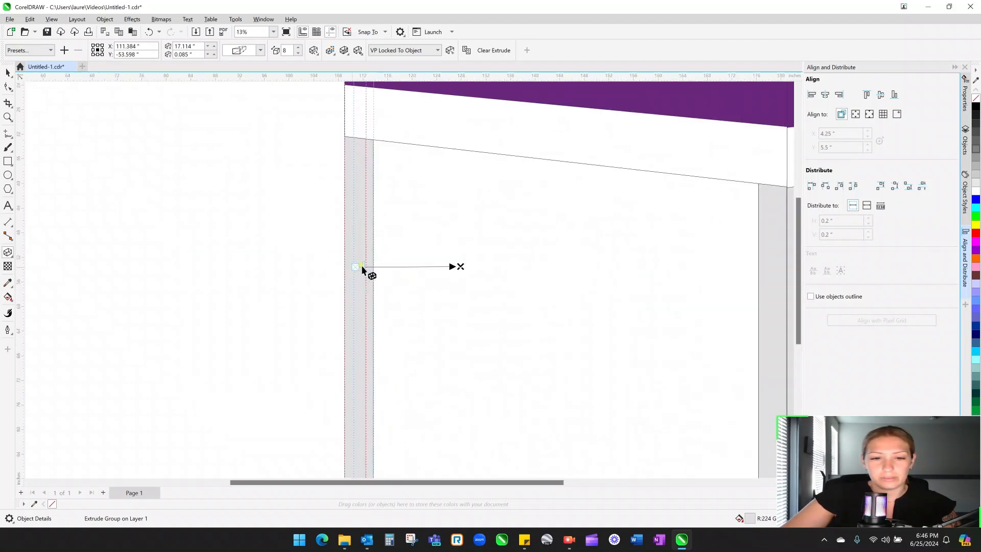
{"action": "scroll", "coordinate": [471, 266], "scroll_direction": "up", "scroll_amount": 2}
{"action": "left_click_drag", "start_coordinate": [471, 265], "coordinate": [472, 267]}
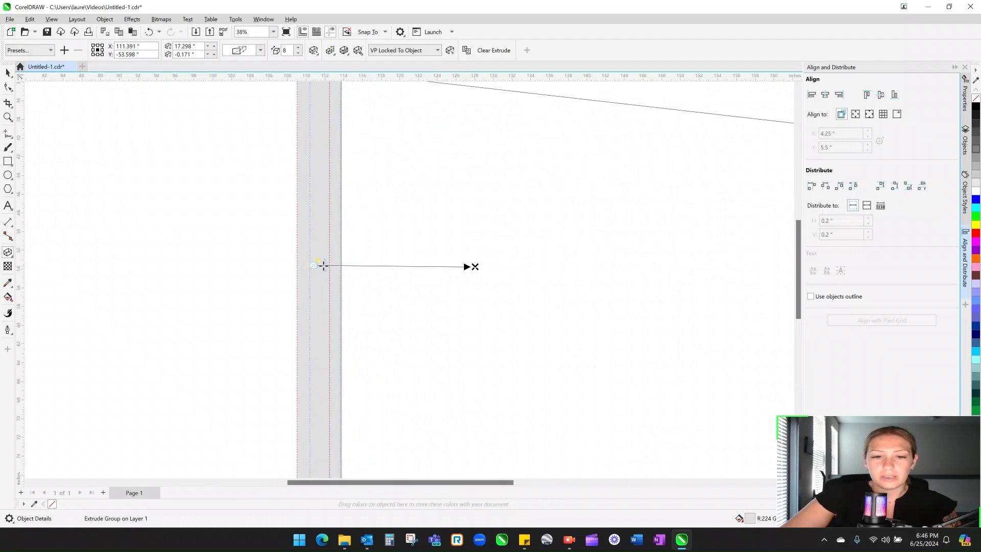
{"action": "left_click_drag", "start_coordinate": [326, 265], "coordinate": [321, 265]}
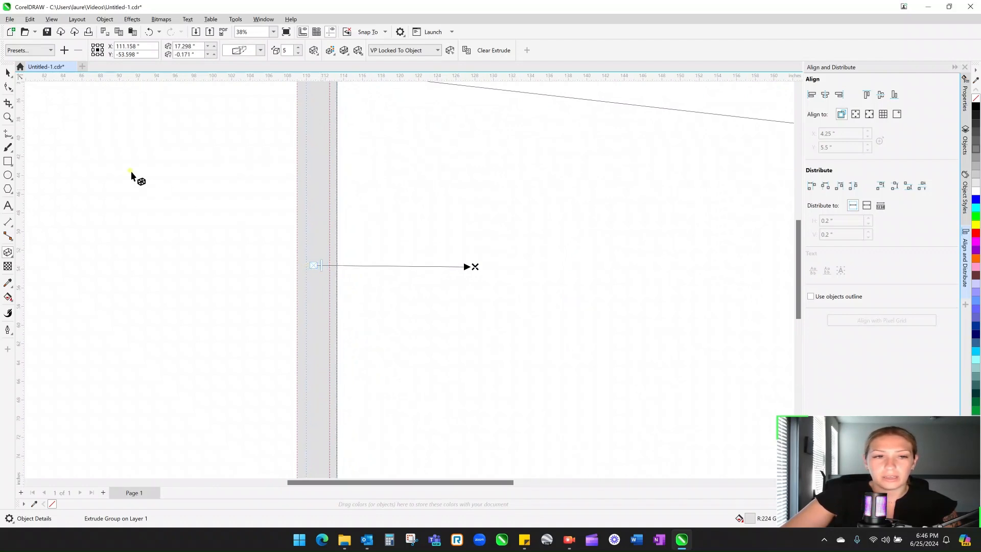
{"action": "left_click", "coordinate": [7, 73]}
{"action": "left_click", "coordinate": [183, 191]}
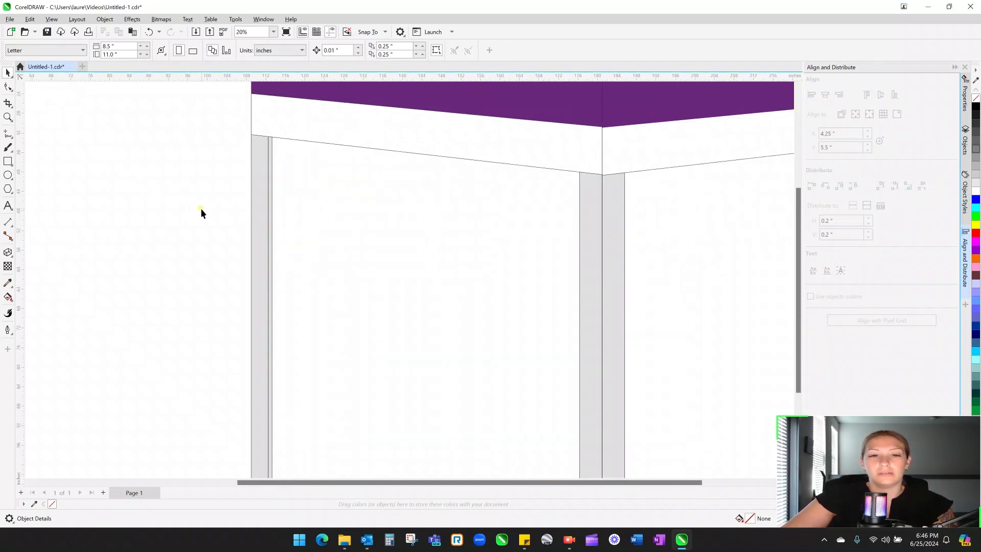
- Zoom in on the extruded left leg to check its vector and vanishing point, then deselect
{"action": "scroll", "coordinate": [201, 209], "scroll_direction": "down", "scroll_amount": 3}
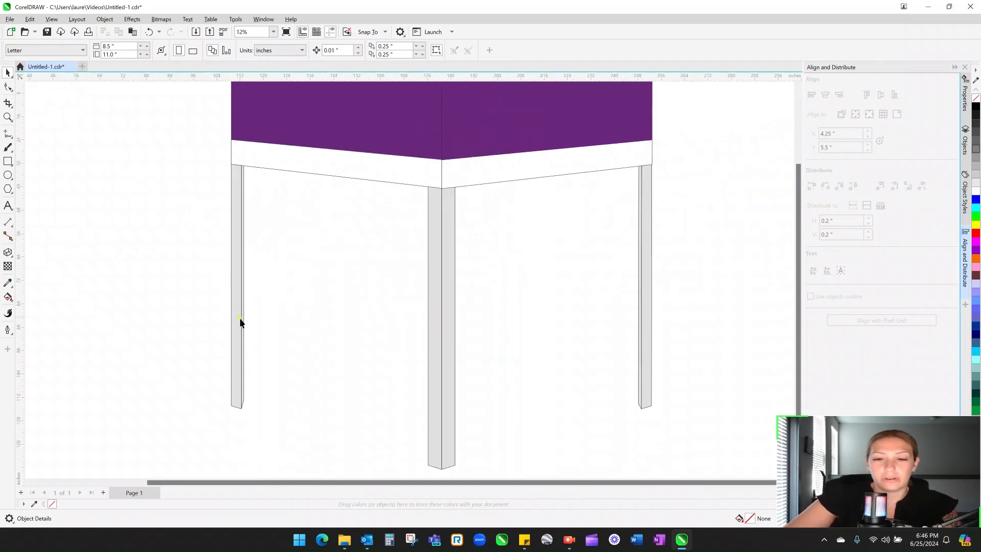
{"action": "scroll", "coordinate": [235, 280], "scroll_direction": "up", "scroll_amount": 1}
{"action": "left_click", "coordinate": [252, 264]}
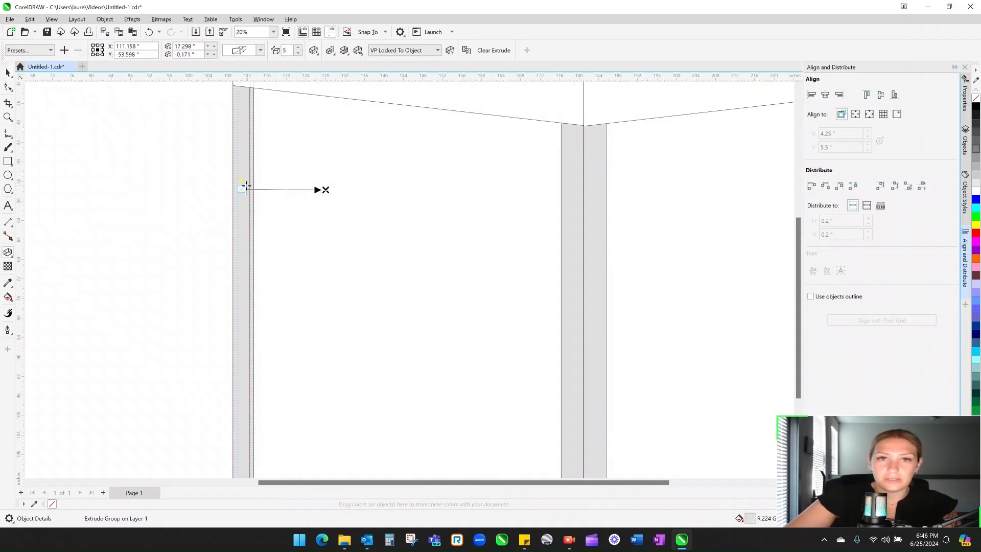
{"action": "scroll", "coordinate": [246, 187], "scroll_direction": "up", "scroll_amount": 2}
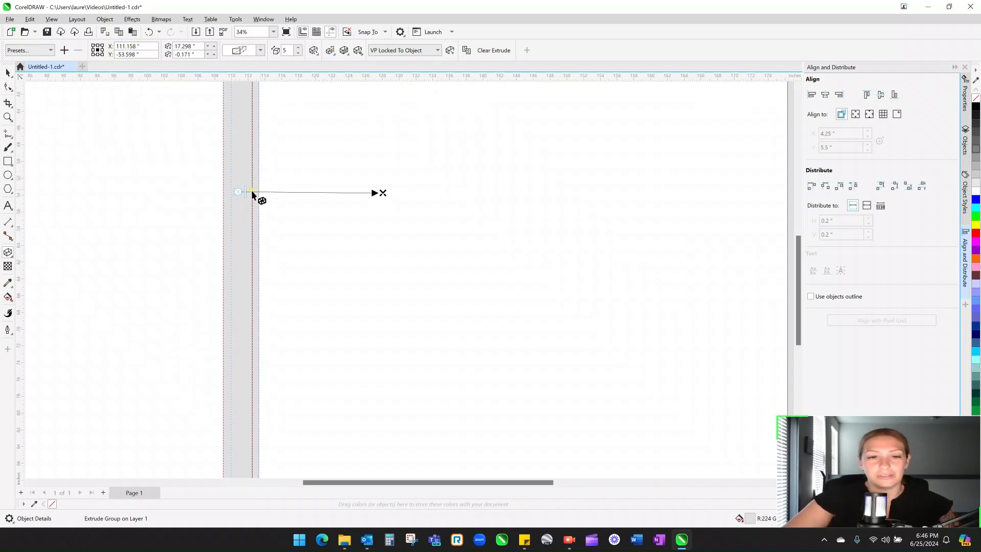
{"action": "scroll", "coordinate": [246, 193], "scroll_direction": "up", "scroll_amount": 2}
{"action": "scroll", "coordinate": [247, 193], "scroll_direction": "up", "scroll_amount": 3}
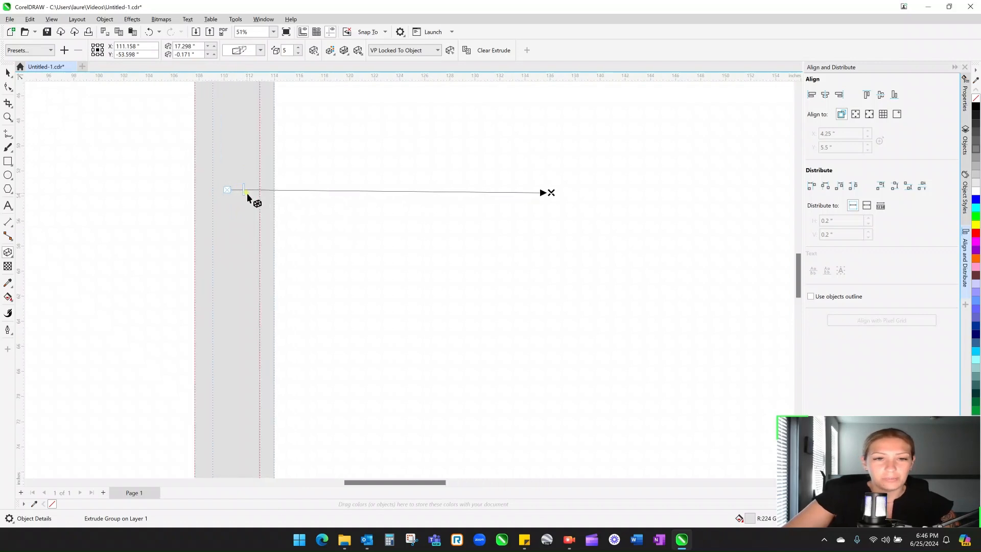
{"action": "scroll", "coordinate": [278, 194], "scroll_direction": "down", "scroll_amount": 5}
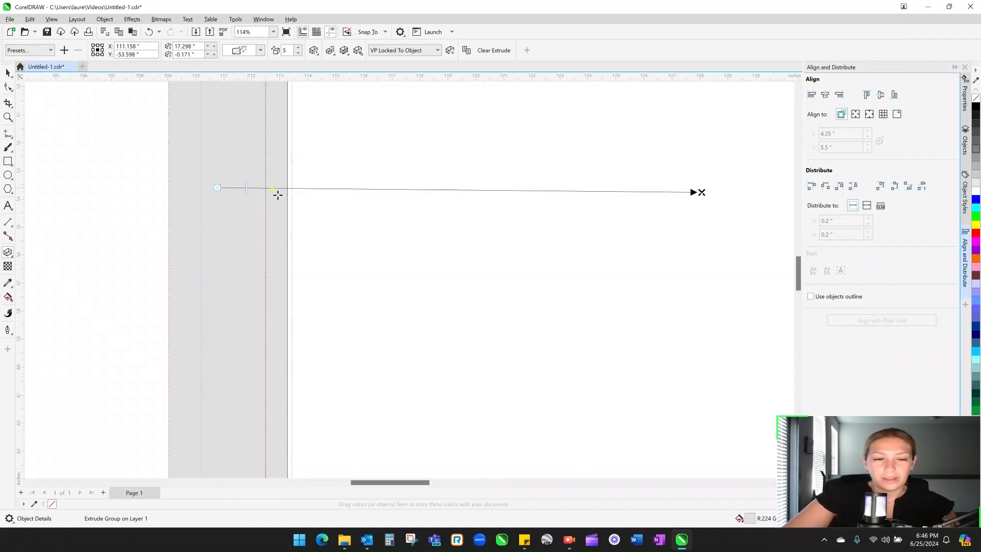
{"action": "scroll", "coordinate": [279, 194], "scroll_direction": "down", "scroll_amount": 3}
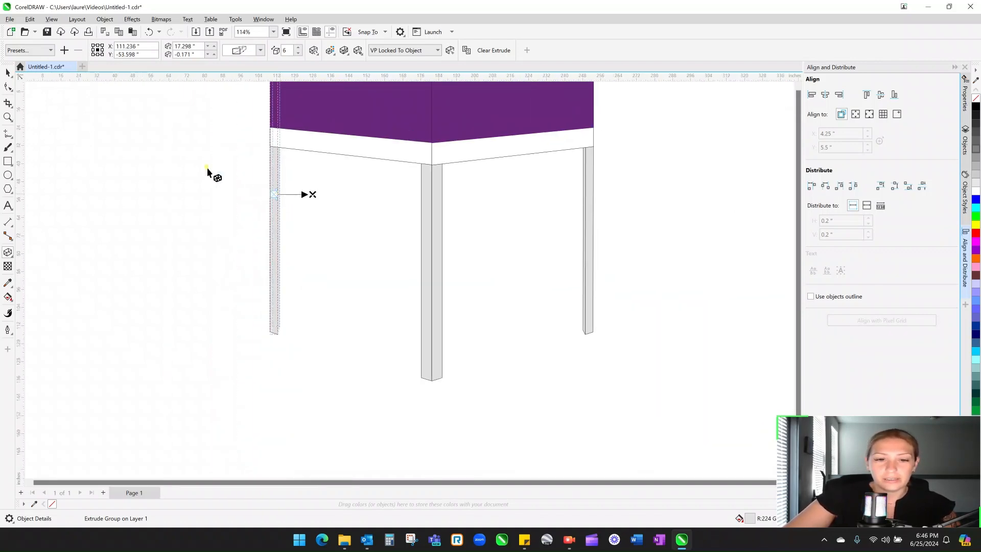
{"action": "key", "text": "space"}
{"action": "left_click", "coordinate": [185, 155]}
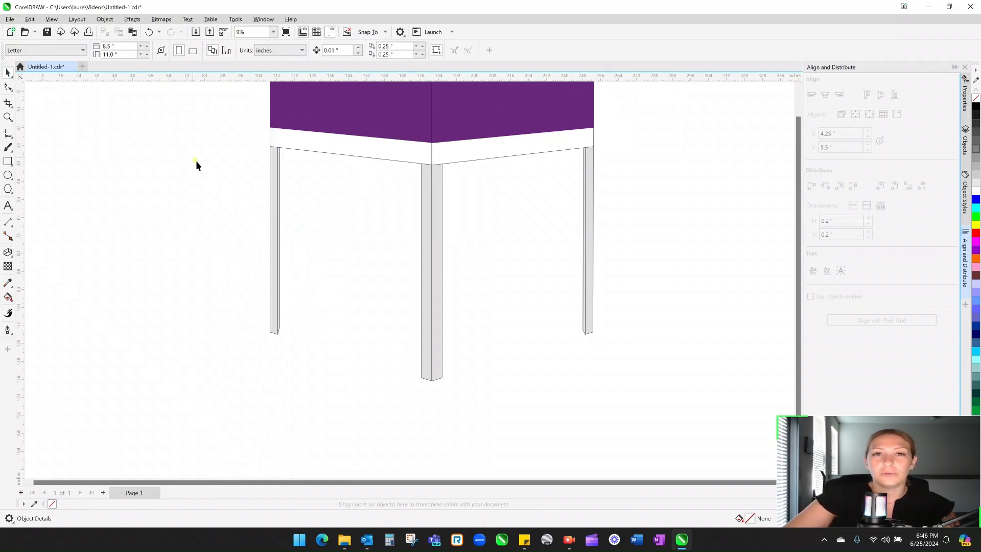
{"action": "left_click", "coordinate": [8, 161]}
{"action": "left_click_drag", "start_coordinate": [121, 148], "coordinate": [227, 225]}
{"action": "left_click", "coordinate": [8, 73]}
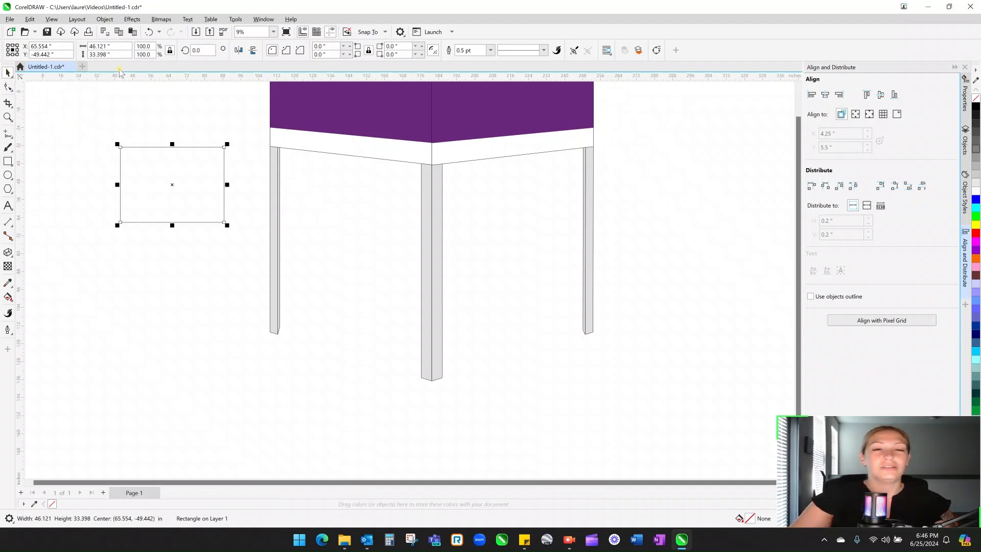
{"action": "left_click", "coordinate": [116, 46]}
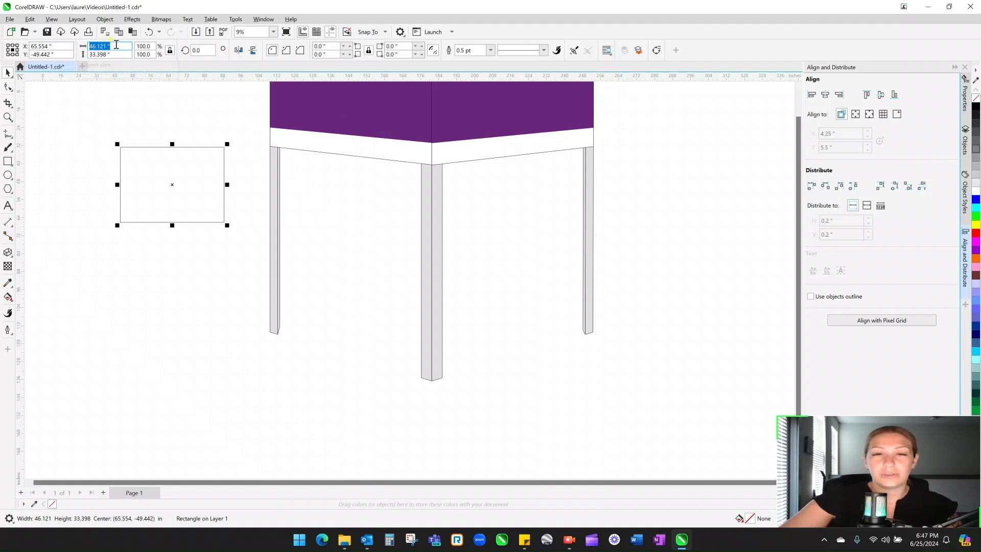
{"action": "type", "text": "48"}
{"action": "key", "text": "Return"}
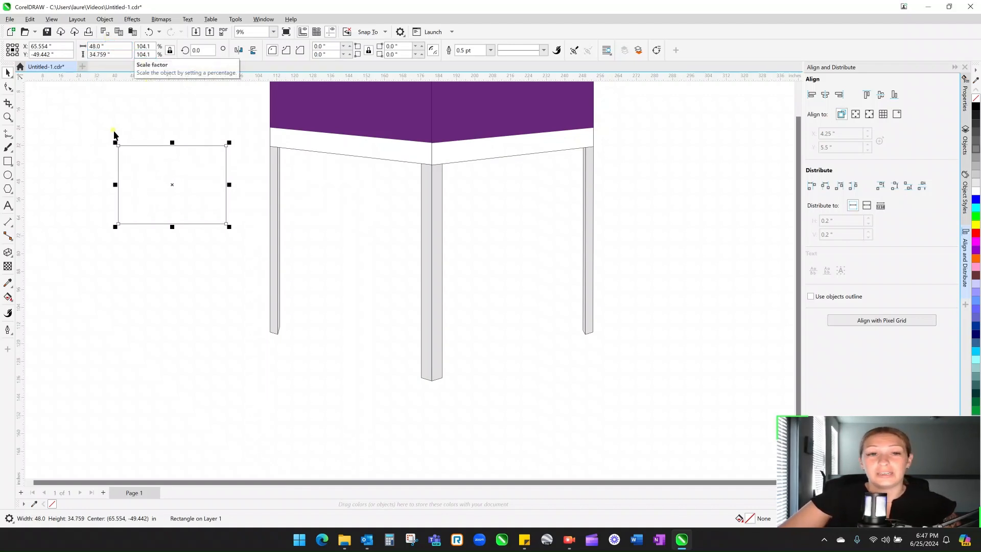
{"action": "left_click", "coordinate": [82, 99]}
{"action": "left_click_drag", "start_coordinate": [83, 105], "coordinate": [241, 276]}
{"action": "key", "text": "Delete"}
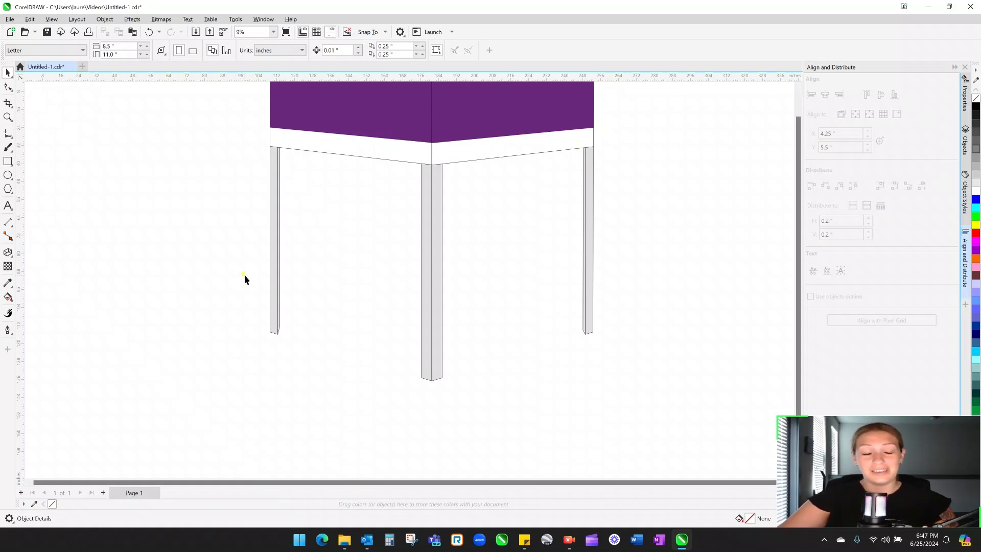
- Drag the left leg's extrusion vanishing point down and right, then deselect and zoom out
{"action": "left_click", "coordinate": [274, 209]}
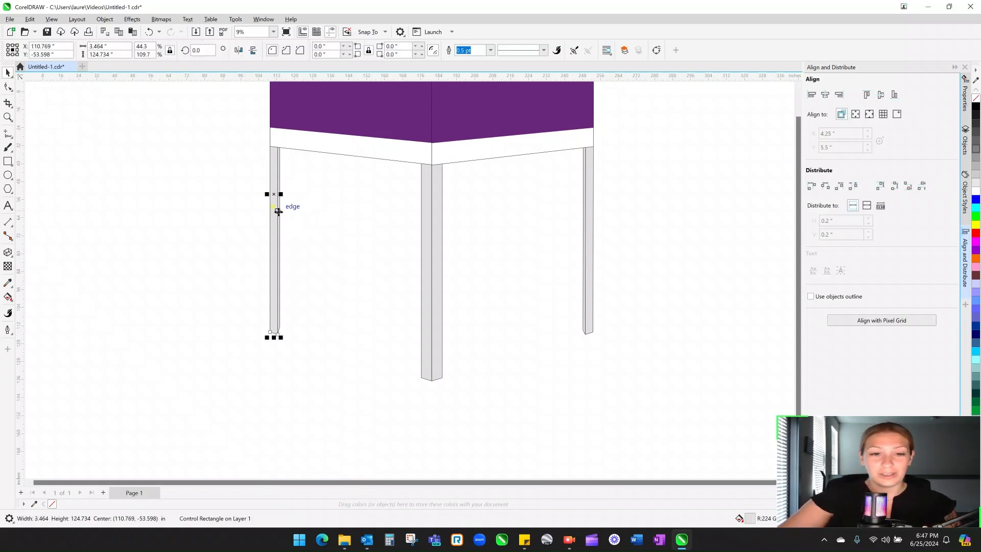
{"action": "scroll", "coordinate": [276, 210], "scroll_direction": "up", "scroll_amount": 2}
{"action": "double_click", "coordinate": [278, 211]}
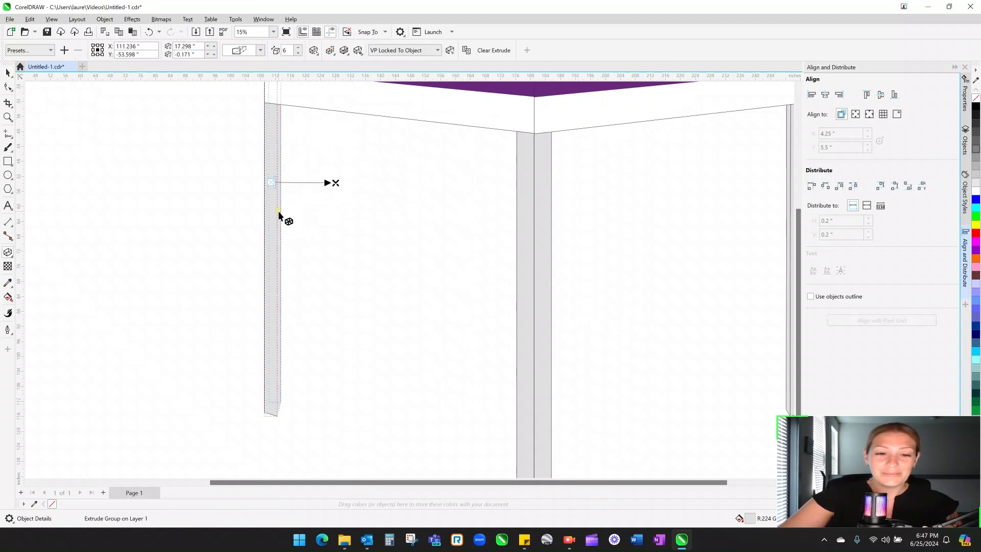
{"action": "left_click_drag", "start_coordinate": [335, 182], "coordinate": [349, 221]}
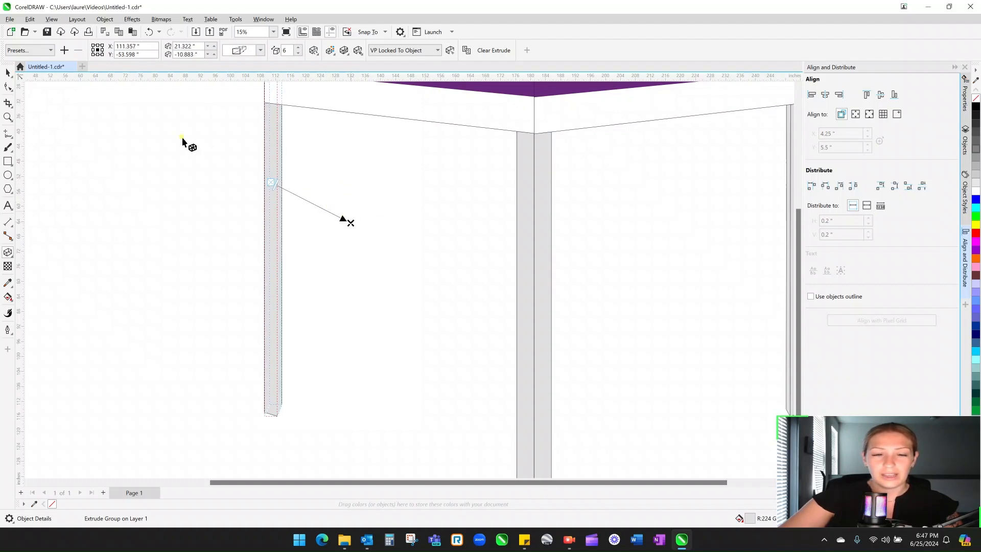
{"action": "left_click", "coordinate": [8, 73]}
{"action": "left_click", "coordinate": [190, 143]}
{"action": "scroll", "coordinate": [266, 419], "scroll_direction": "down", "scroll_amount": 1}
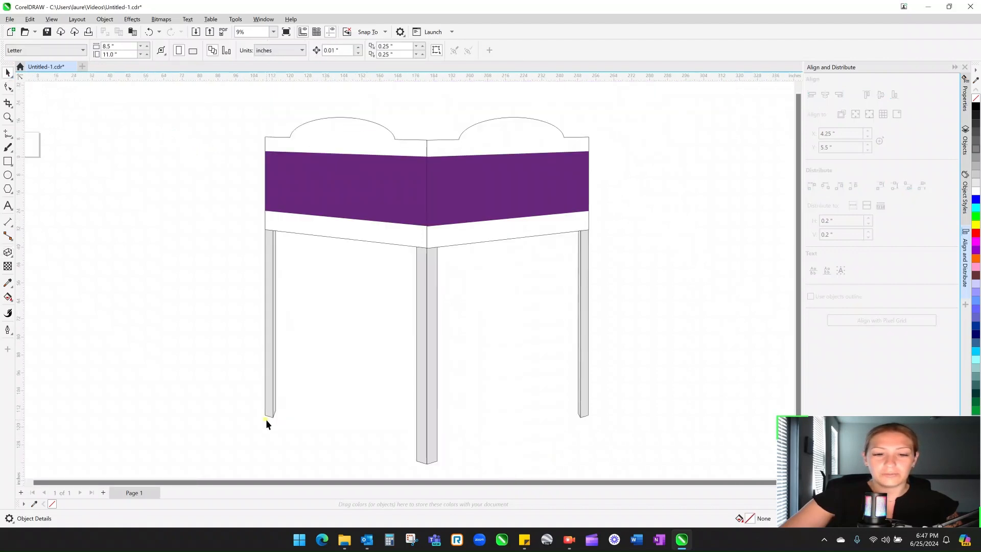
{"action": "scroll", "coordinate": [265, 419], "scroll_direction": "down", "scroll_amount": 1}
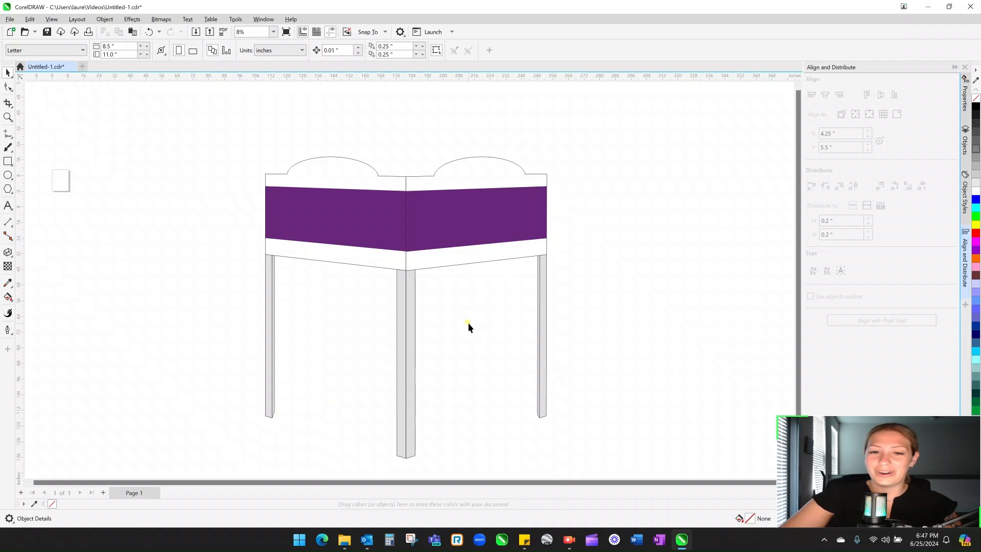
{"action": "scroll", "coordinate": [470, 322], "scroll_direction": "down", "scroll_amount": 1}
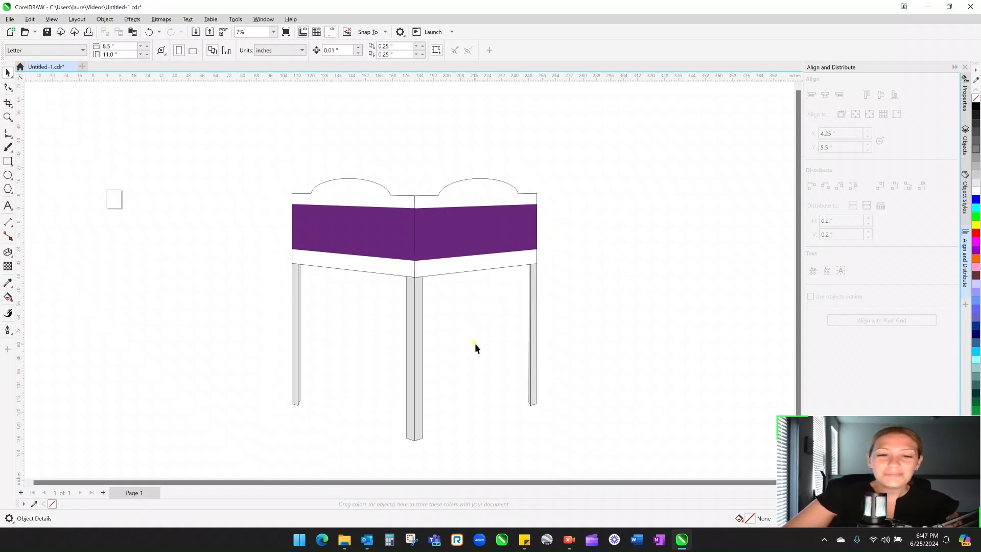
{"action": "scroll", "coordinate": [474, 342], "scroll_direction": "down", "scroll_amount": 1}
{"action": "scroll", "coordinate": [472, 405], "scroll_direction": "up", "scroll_amount": 1}
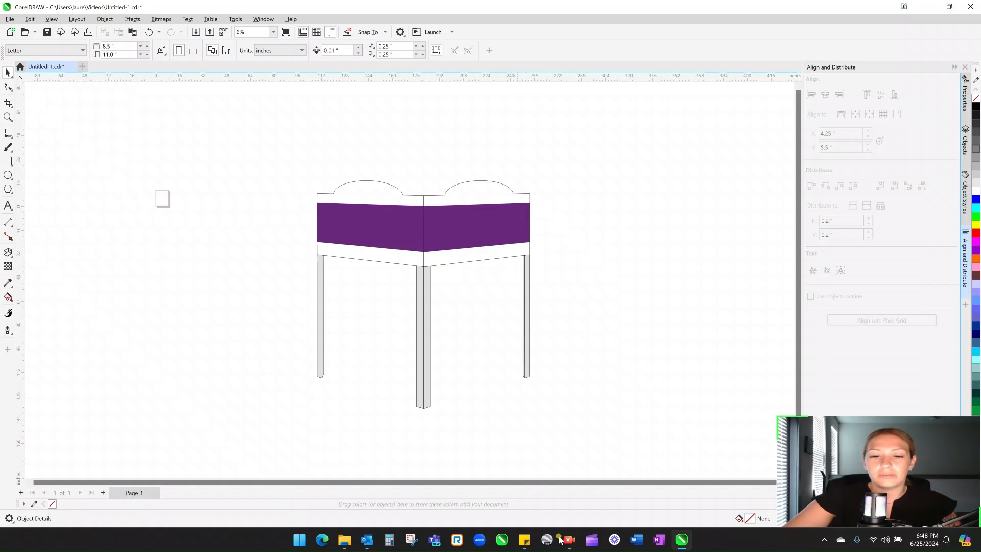
{"action": "mouse_move", "coordinate": [684, 542]}
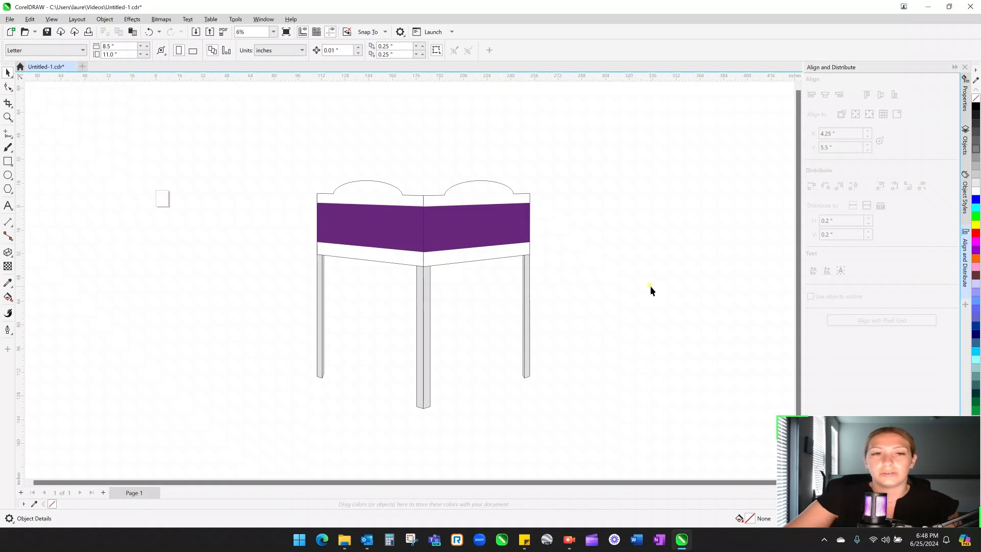
{"action": "left_click", "coordinate": [576, 148]}
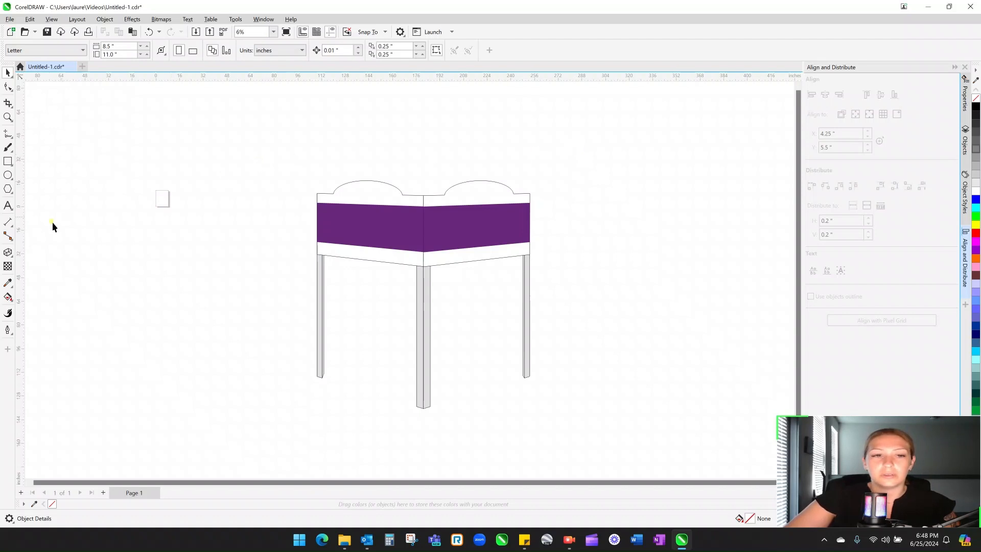
{"action": "left_click", "coordinate": [9, 254]}
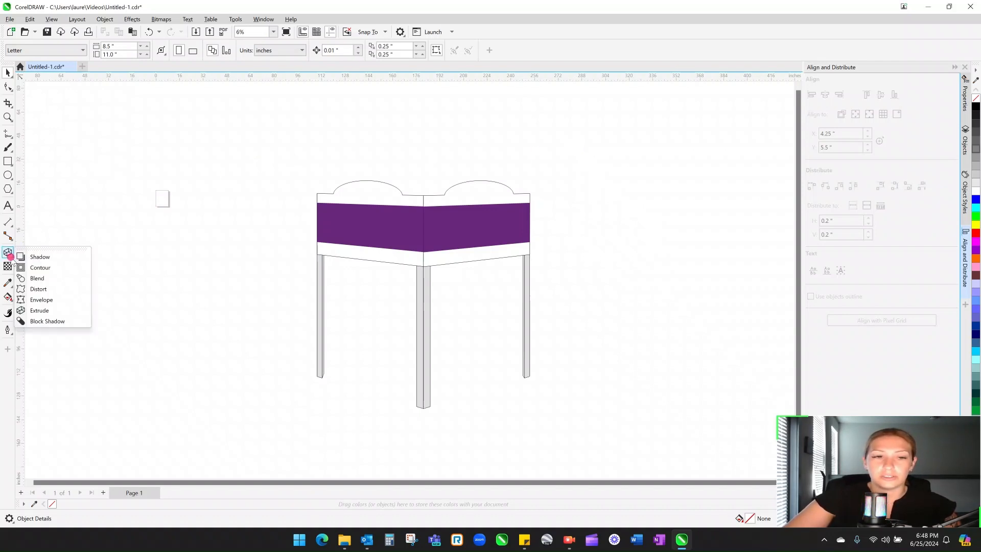
{"action": "left_click", "coordinate": [8, 297]}
{"action": "left_click", "coordinate": [156, 125]}
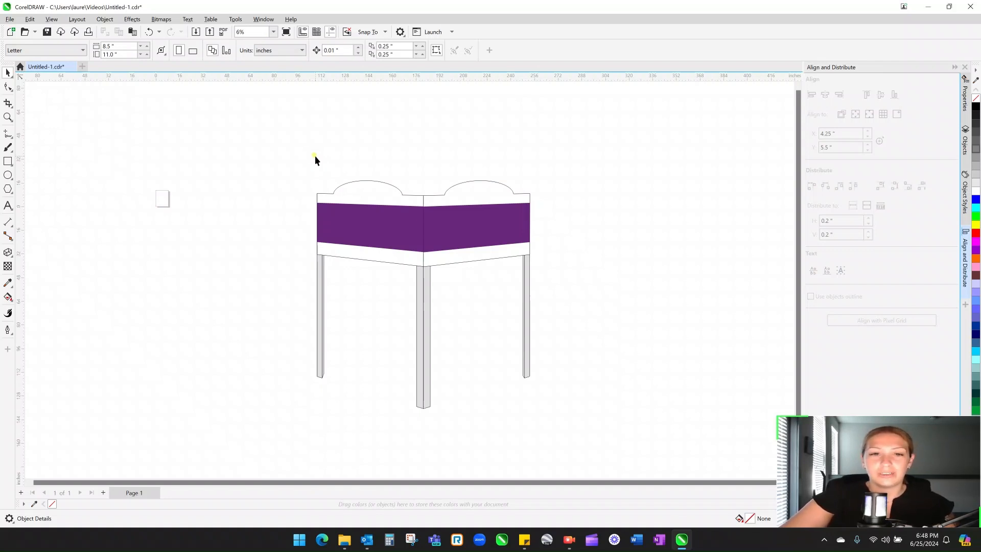
{"action": "left_click_drag", "start_coordinate": [351, 81], "coordinate": [357, 140]}
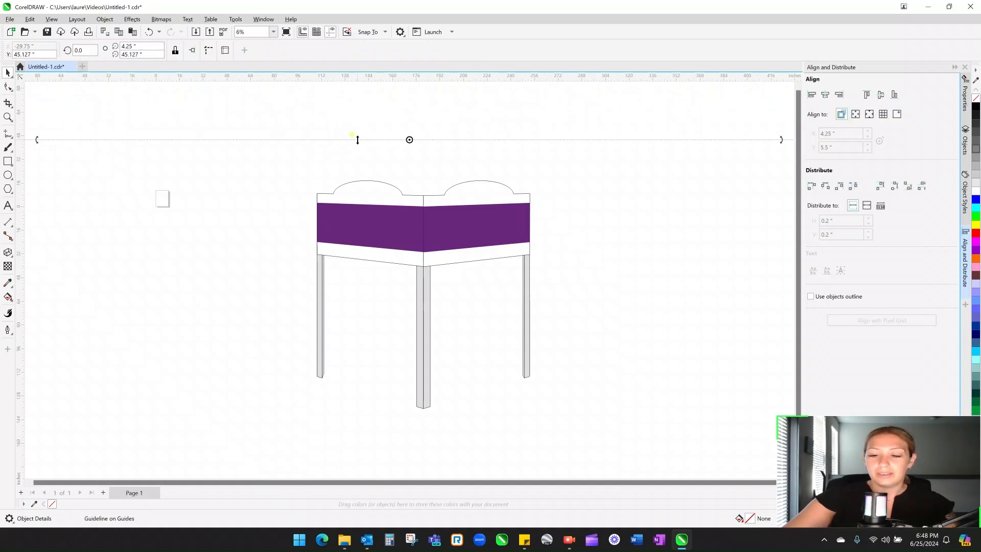
{"action": "key", "text": "Delete"}
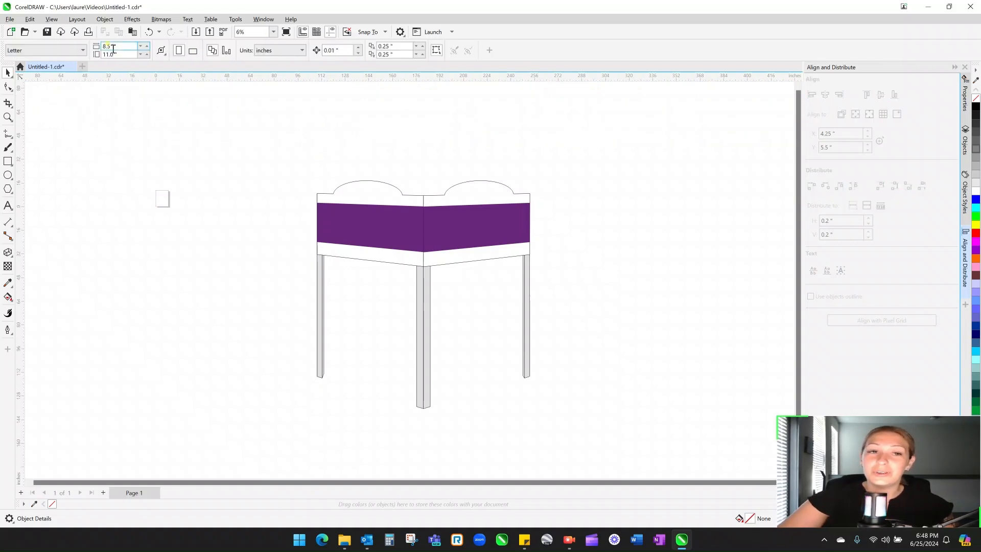